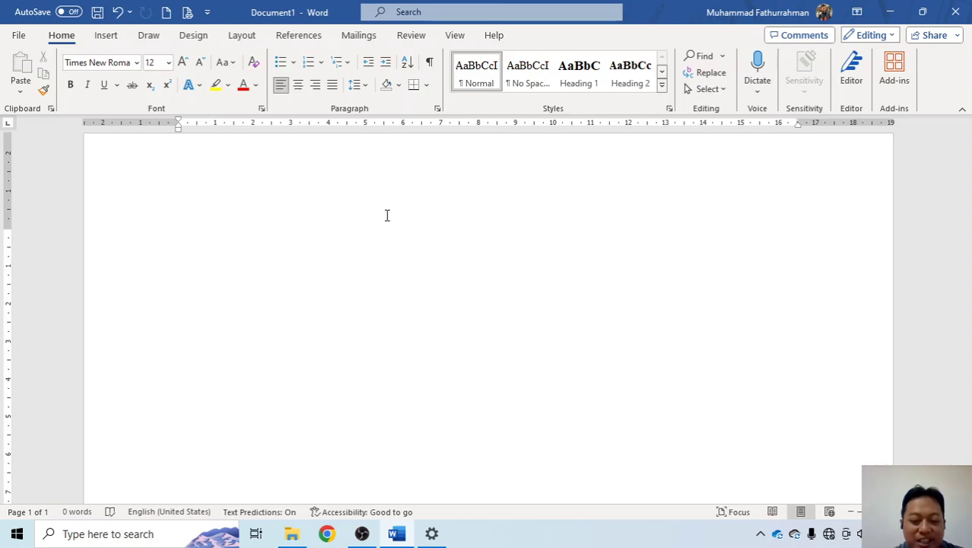
Step: Type H2O, make the 2 a subscript to form H₂O, and start a new line
type("H2O")
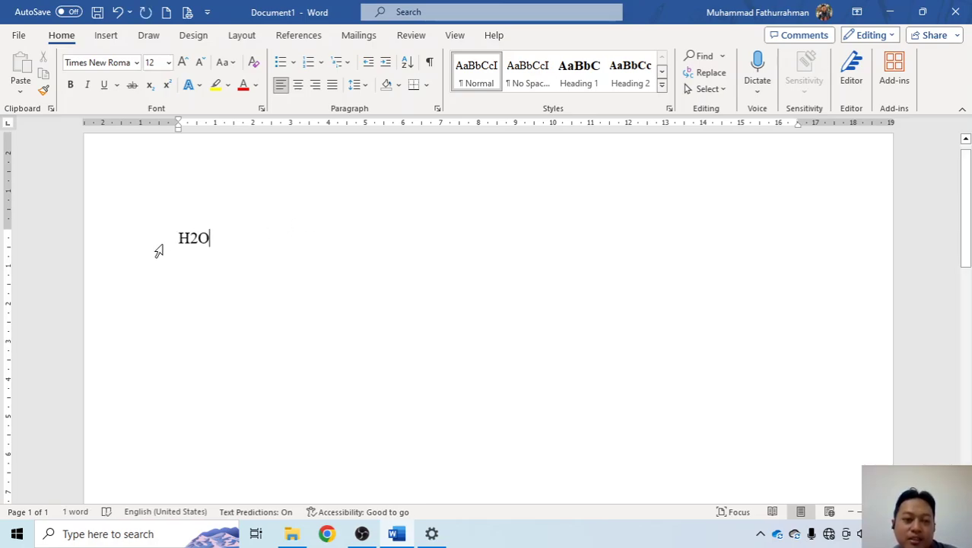
left_click_drag(189, 239, 199, 239)
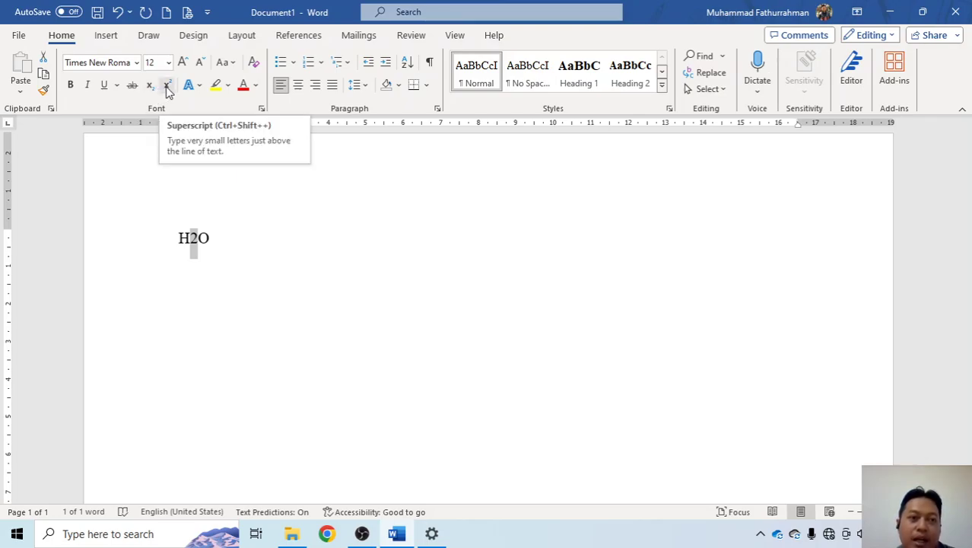
left_click(151, 88)
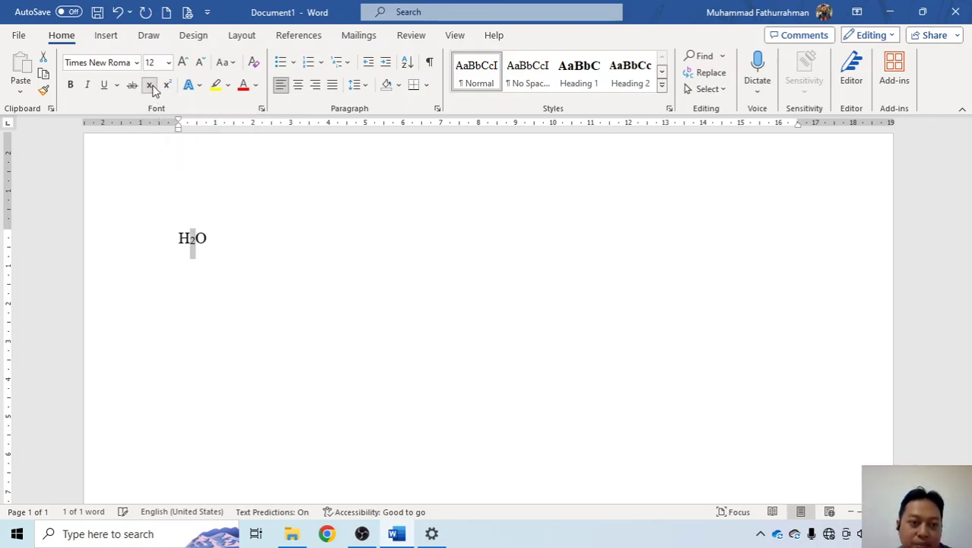
left_click(231, 242)
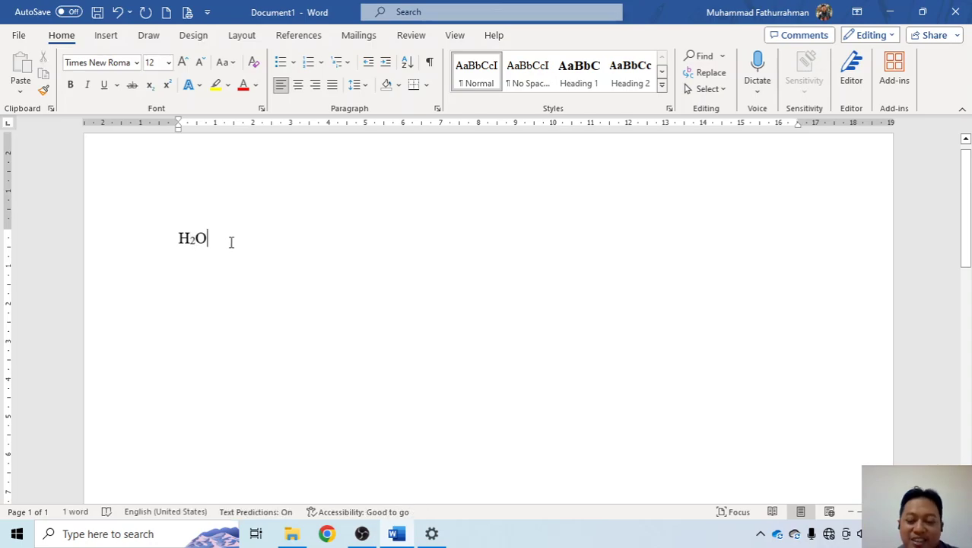
key("Return")
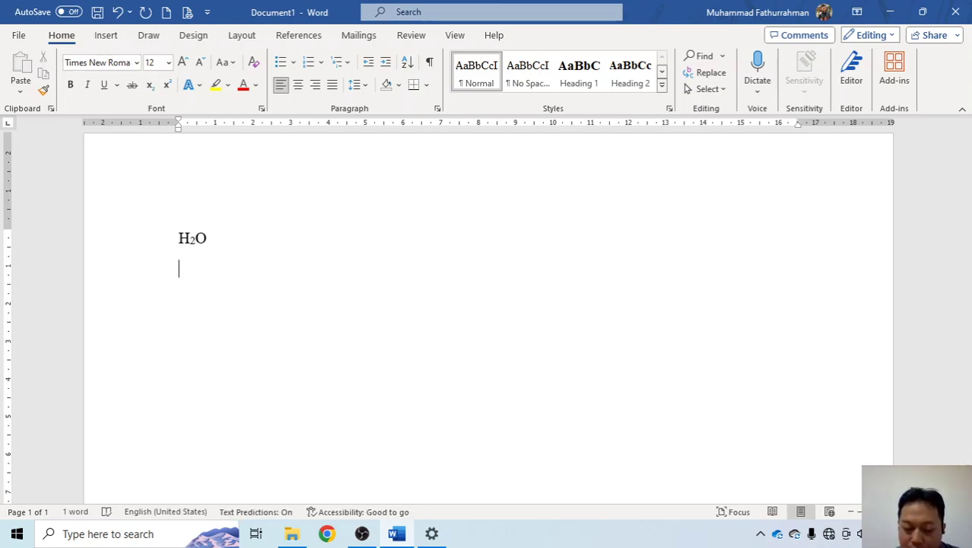
Step: Type Ca2+, raise the 2+ charge to superscript as Ca²⁺, then begin a new line
type("Ca")
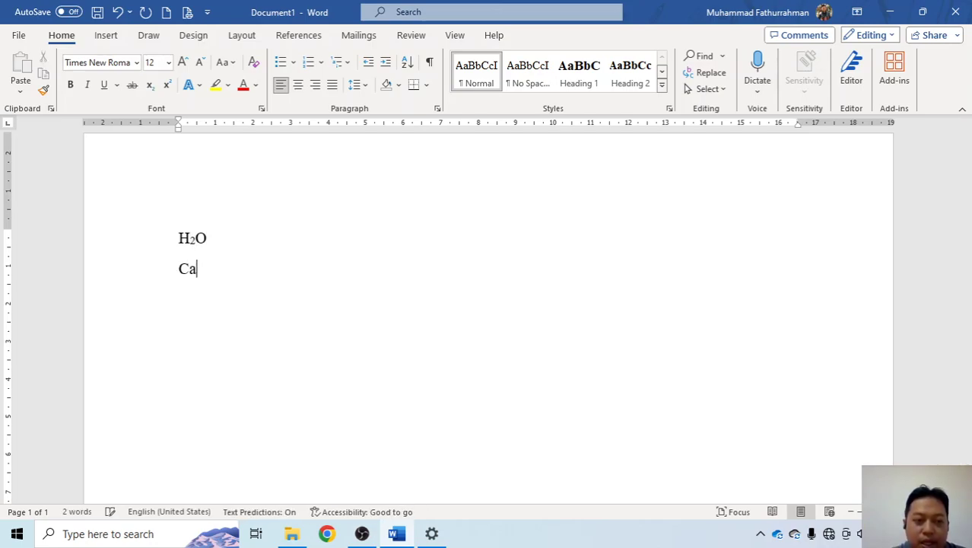
type("2+")
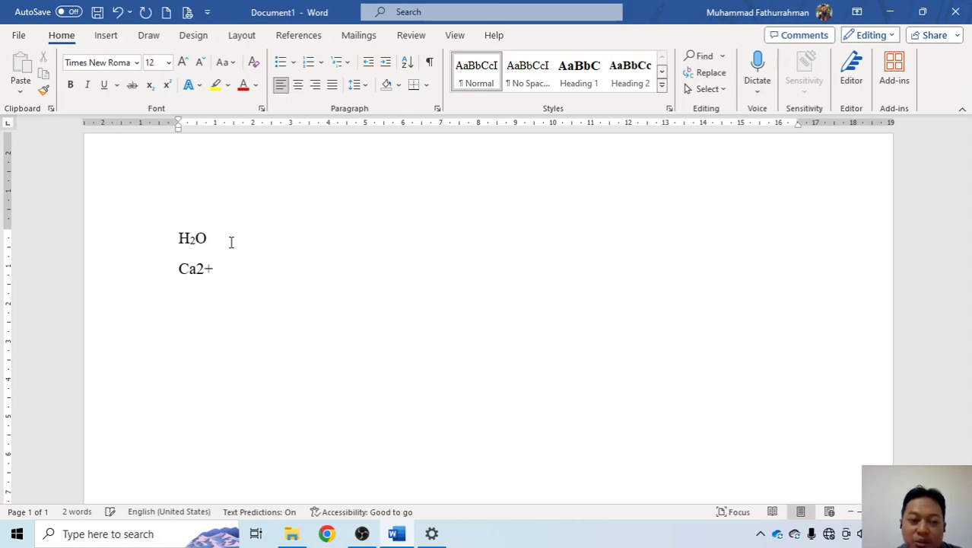
key("shift+Left")
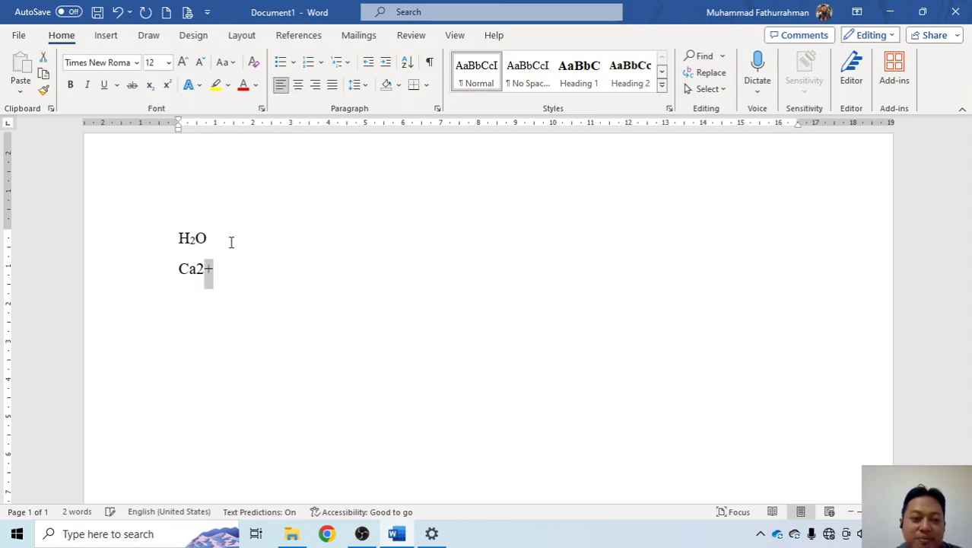
key("shift+Left")
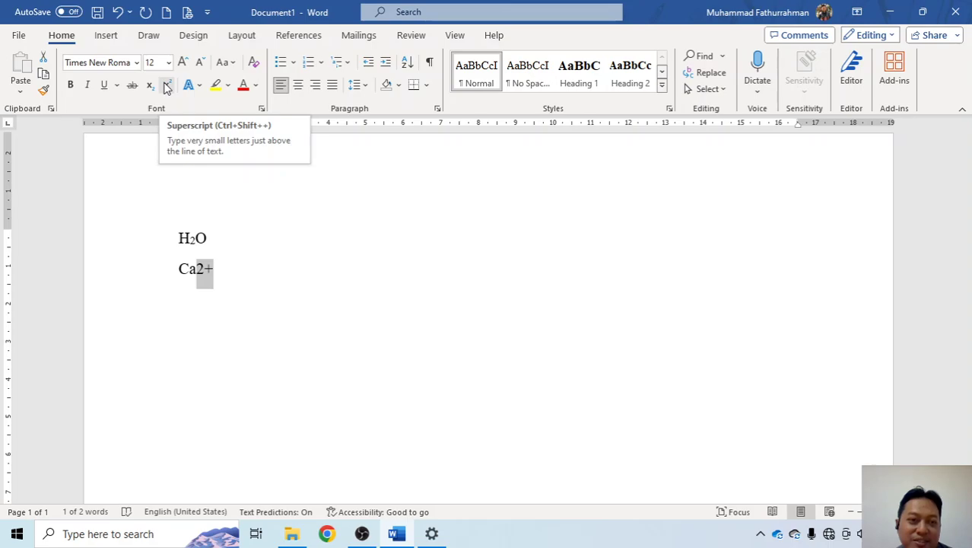
left_click(167, 86)
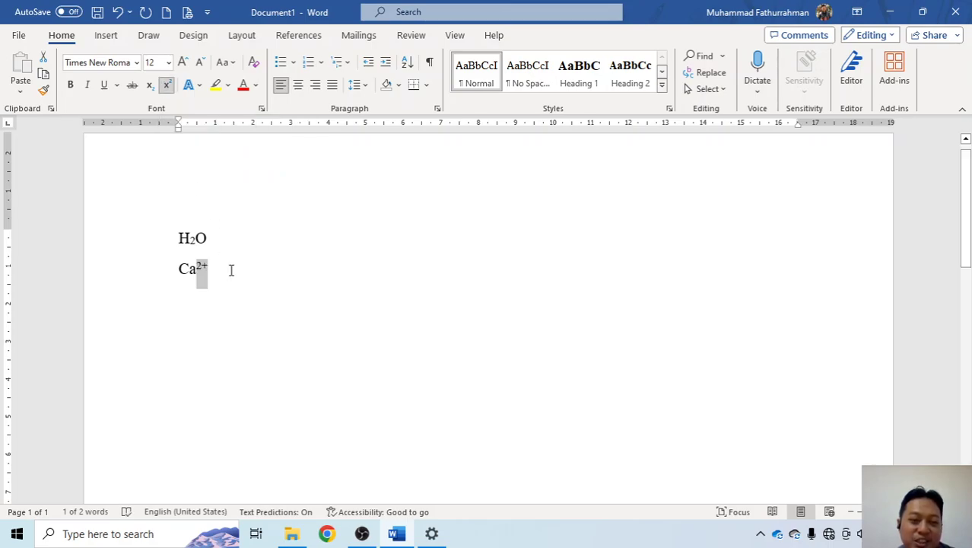
left_click(231, 270)
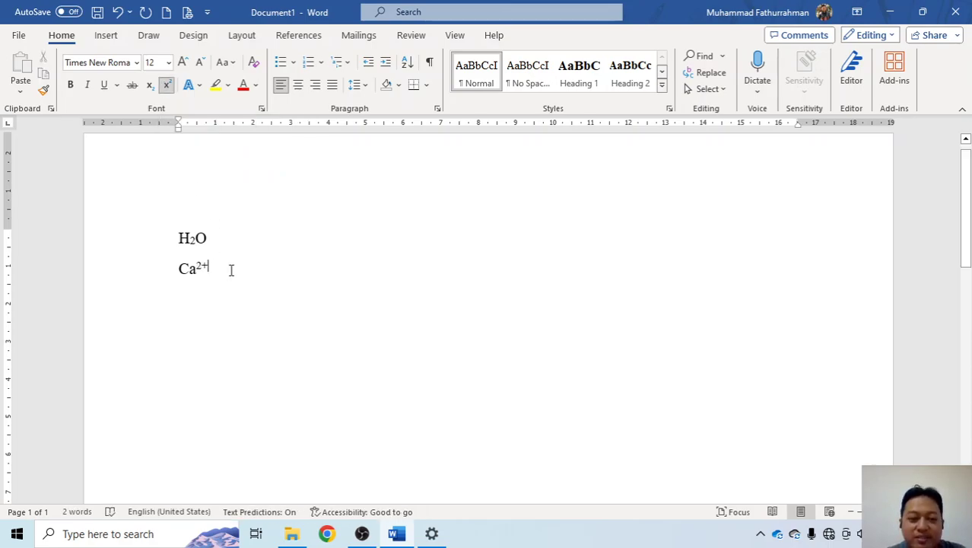
key("ctrl+shift+plus")
key("Return")
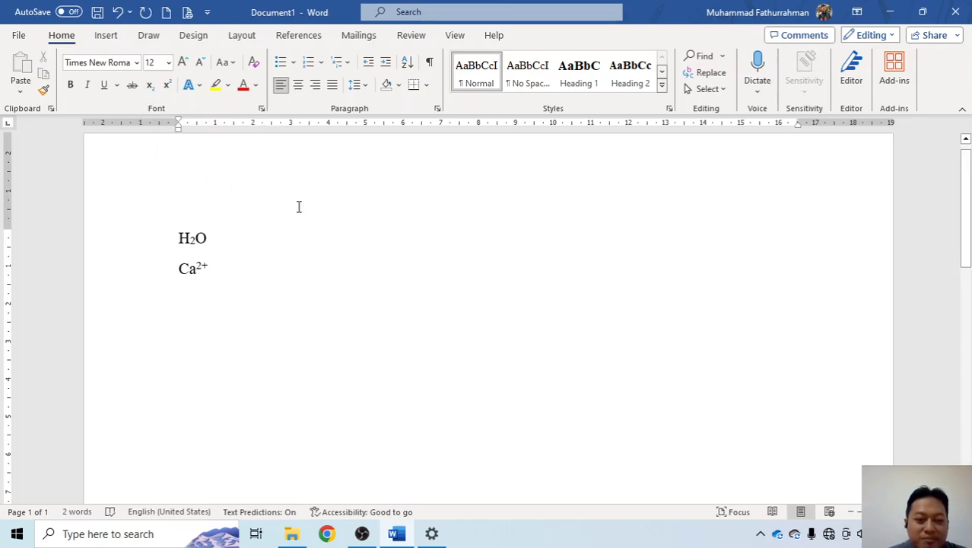
Step: Type C₆H₁₂O₆, toggling subscript on for the 6, 12 and final 6
type("C")
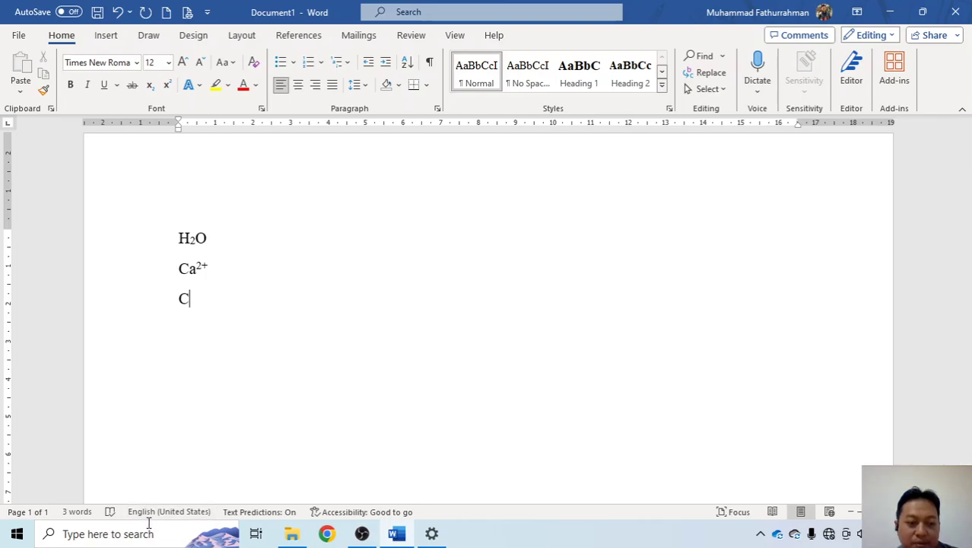
key("ctrl+equal")
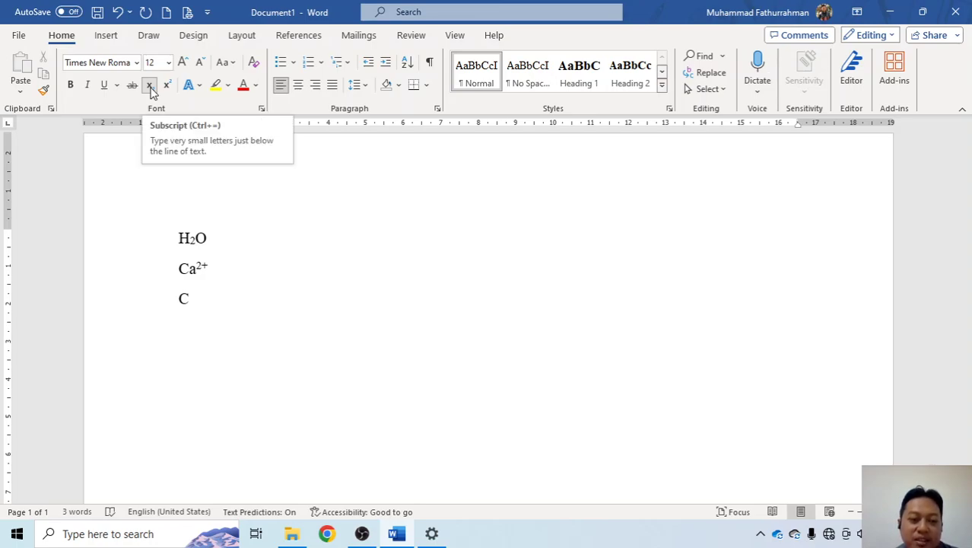
type("6")
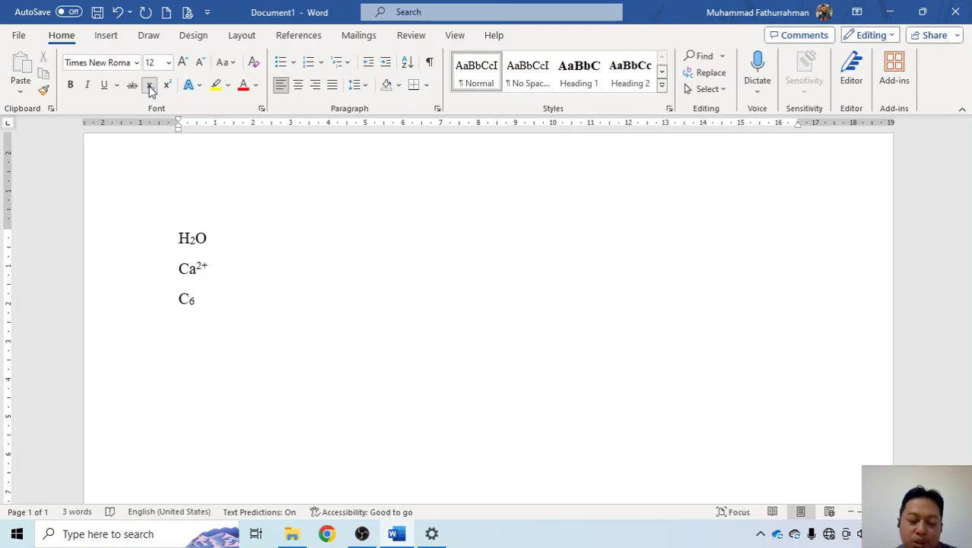
left_click(150, 85)
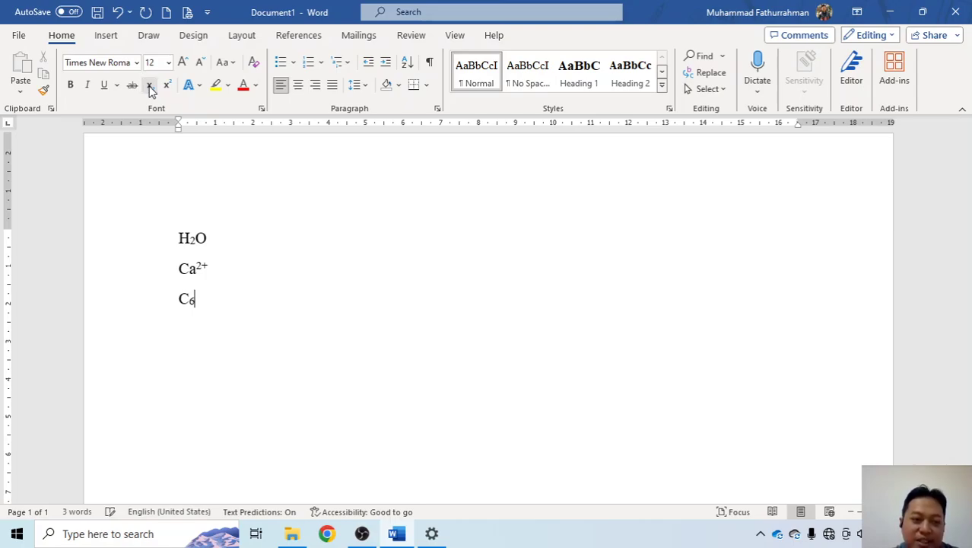
type("H")
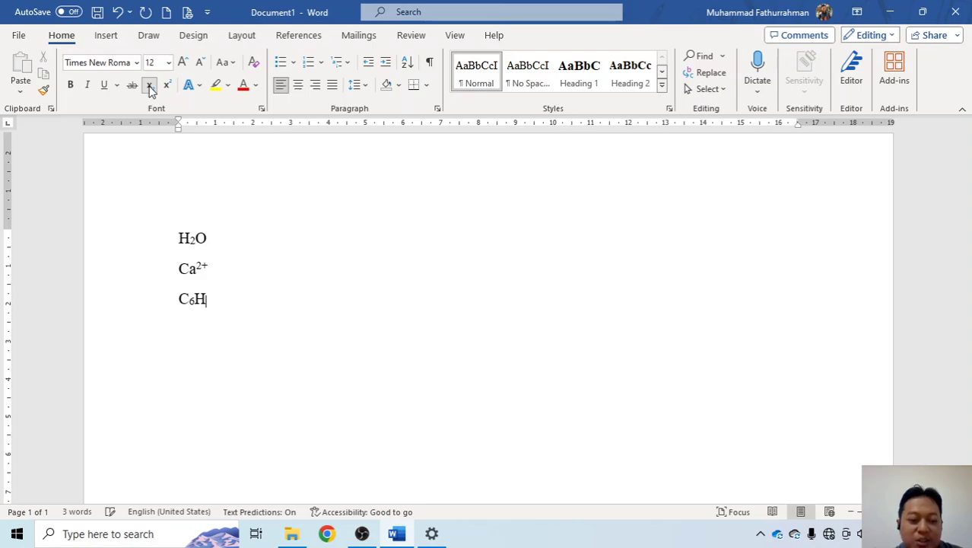
left_click(149, 85)
type("12")
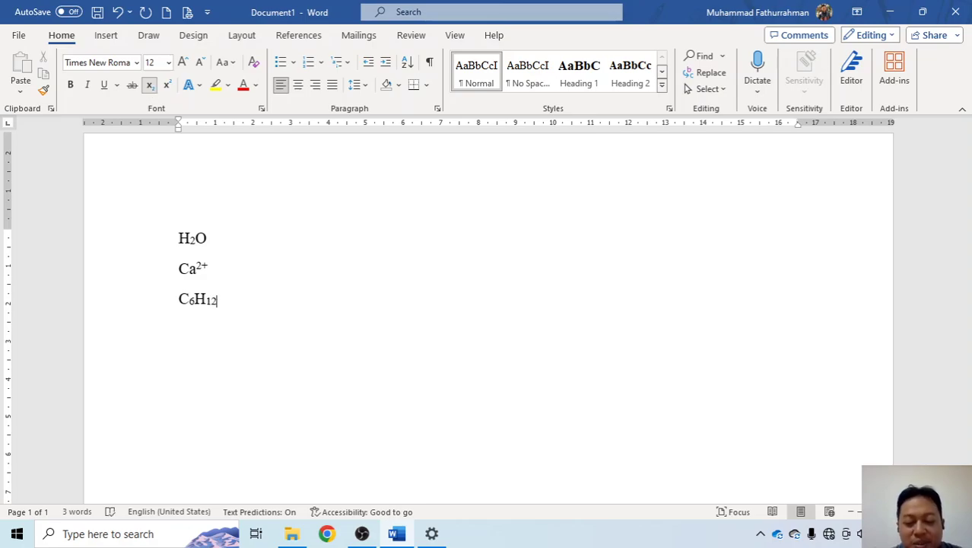
left_click(150, 86)
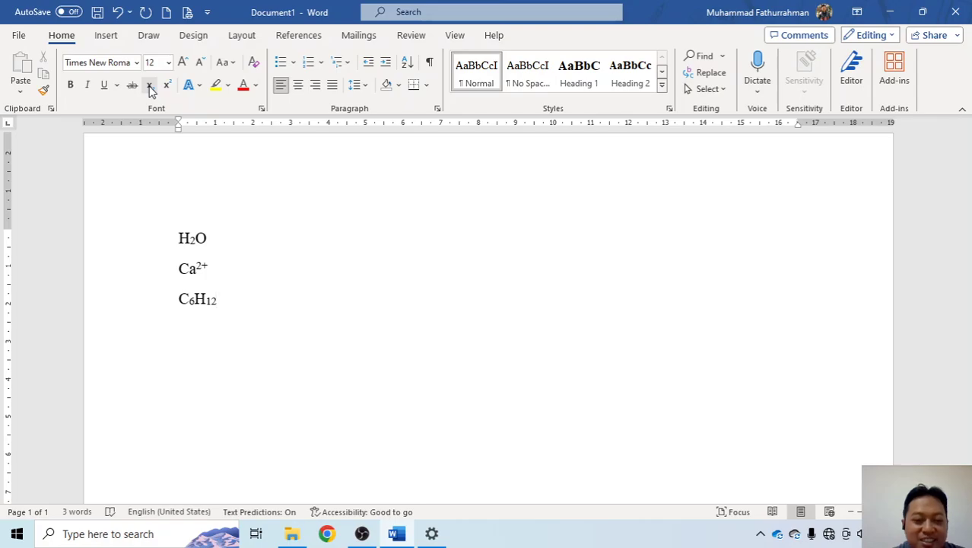
type("O")
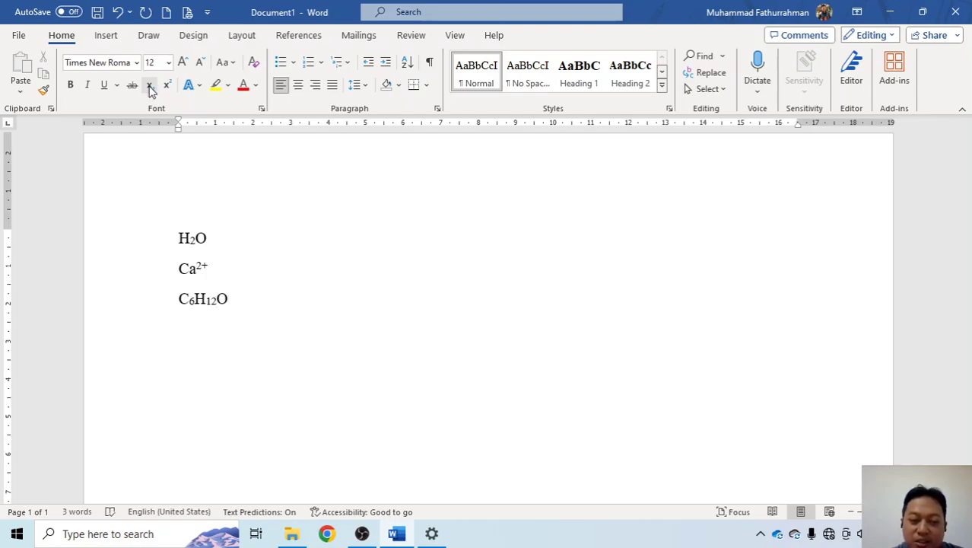
left_click(150, 85)
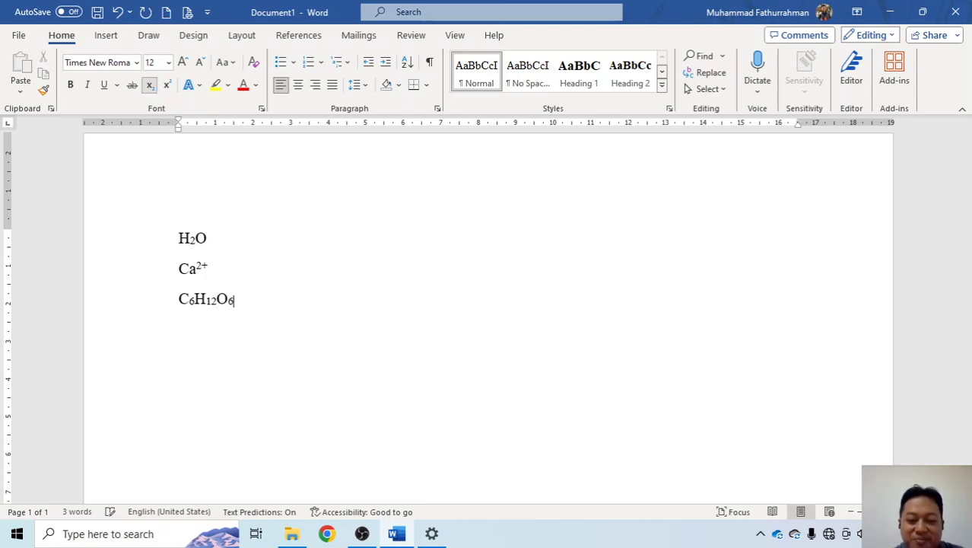
type("6")
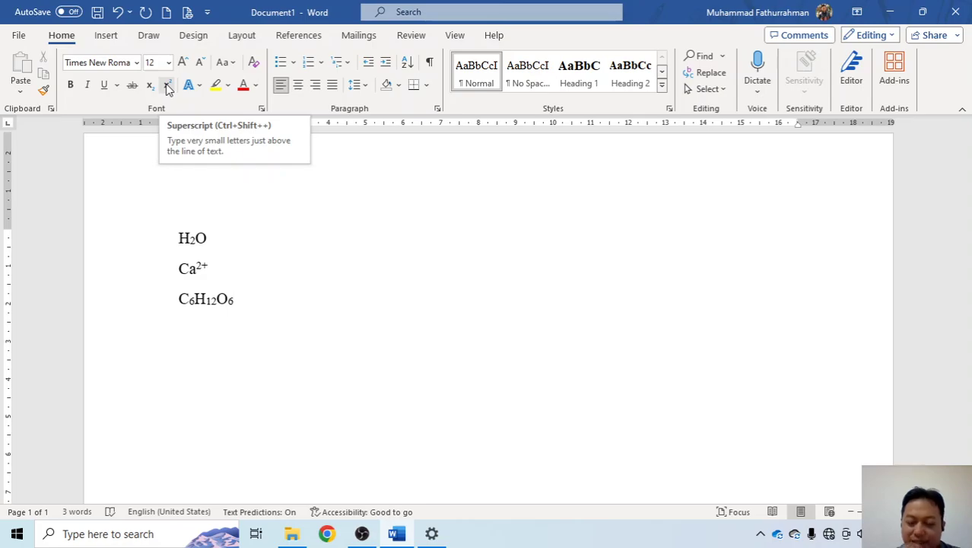
Step: On a new line, write Al³⁺ with a superscript 3+ charge, then start another plain line
key("Return")
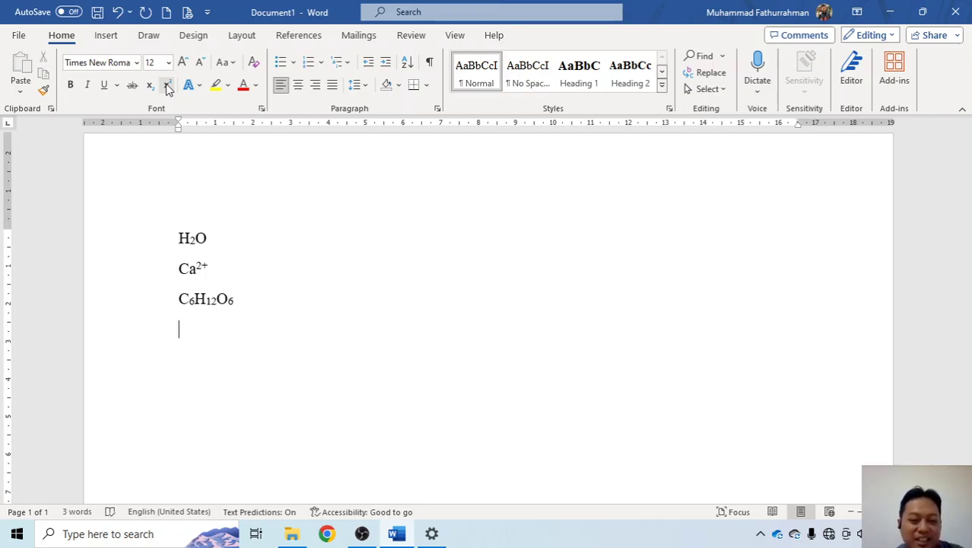
type("Al")
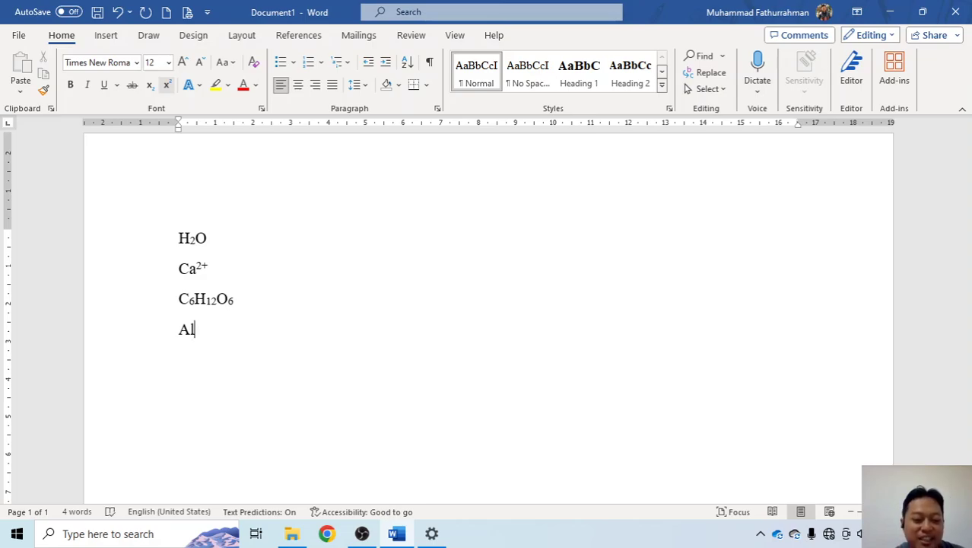
left_click(167, 86)
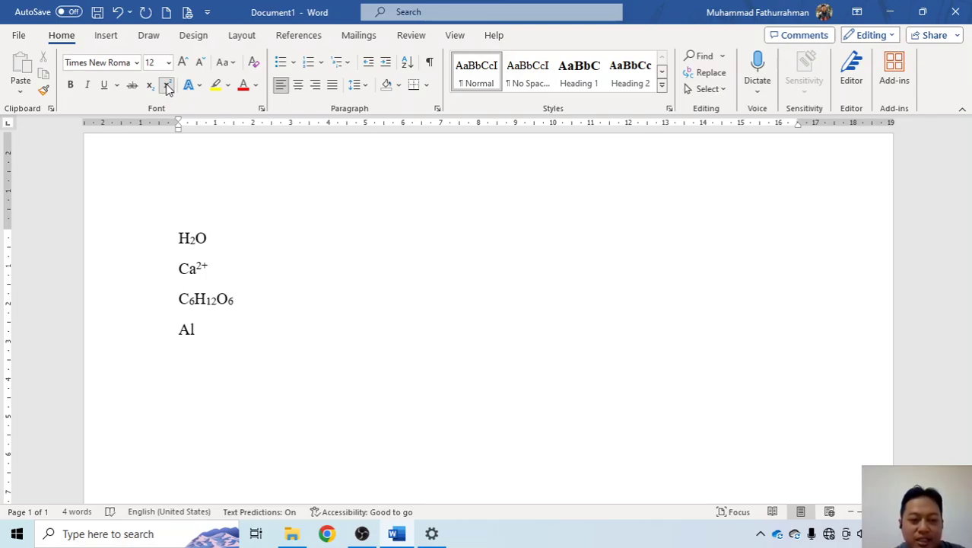
type("3")
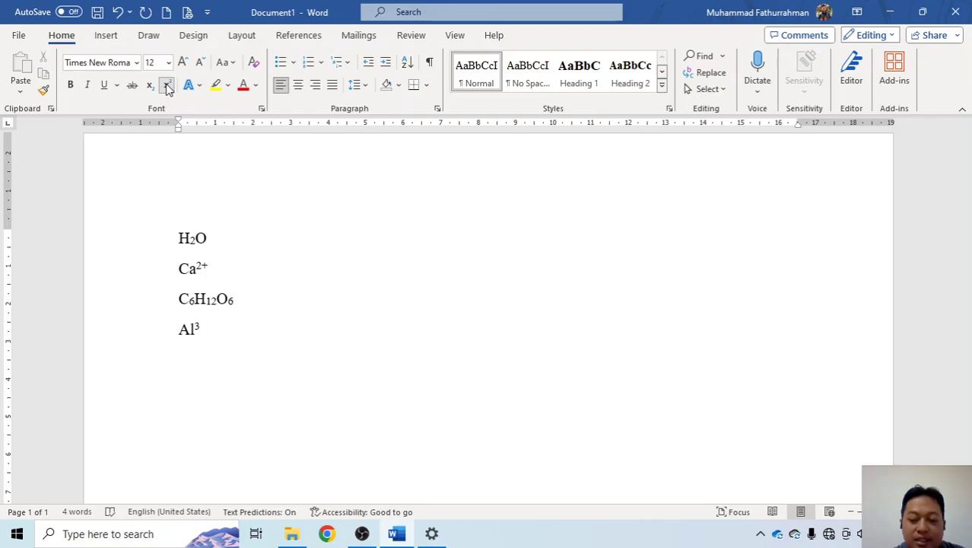
type("+")
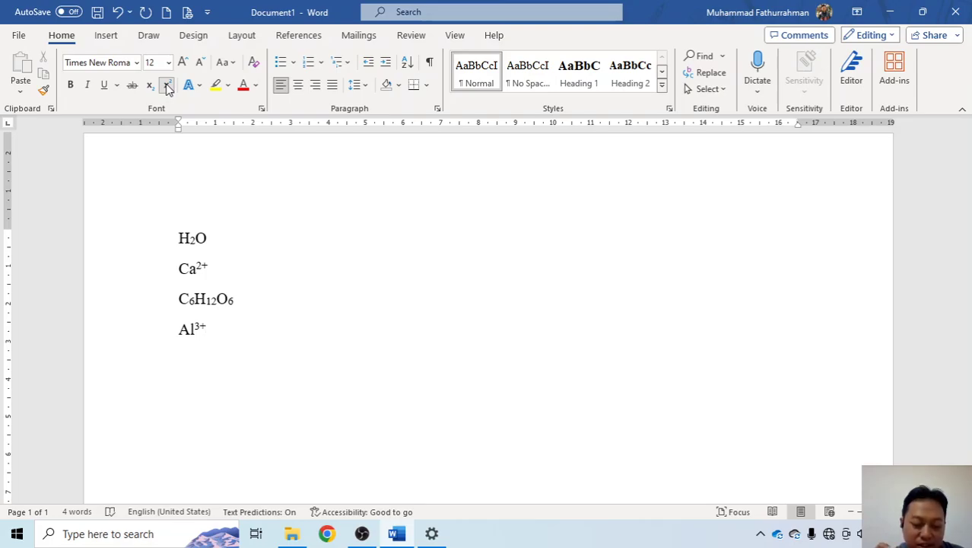
left_click(169, 89)
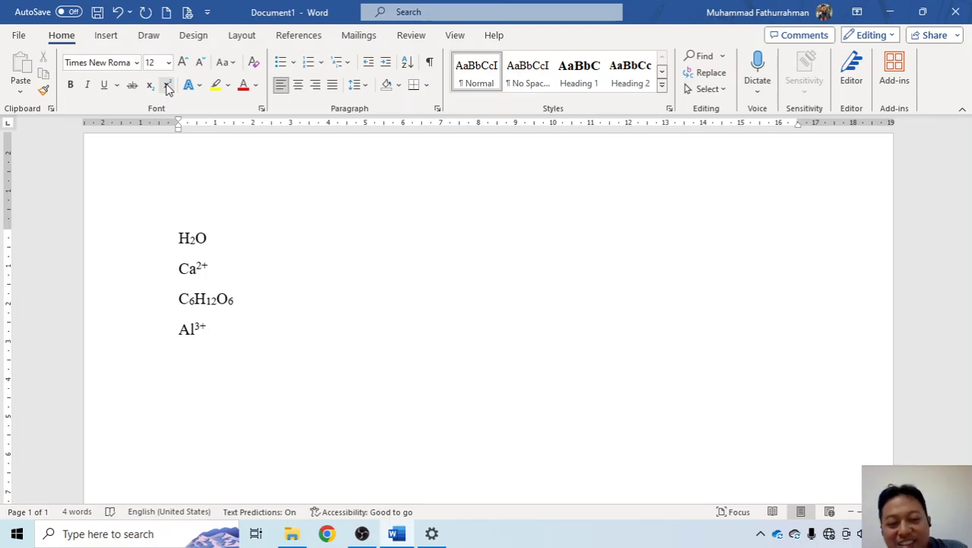
key("Return")
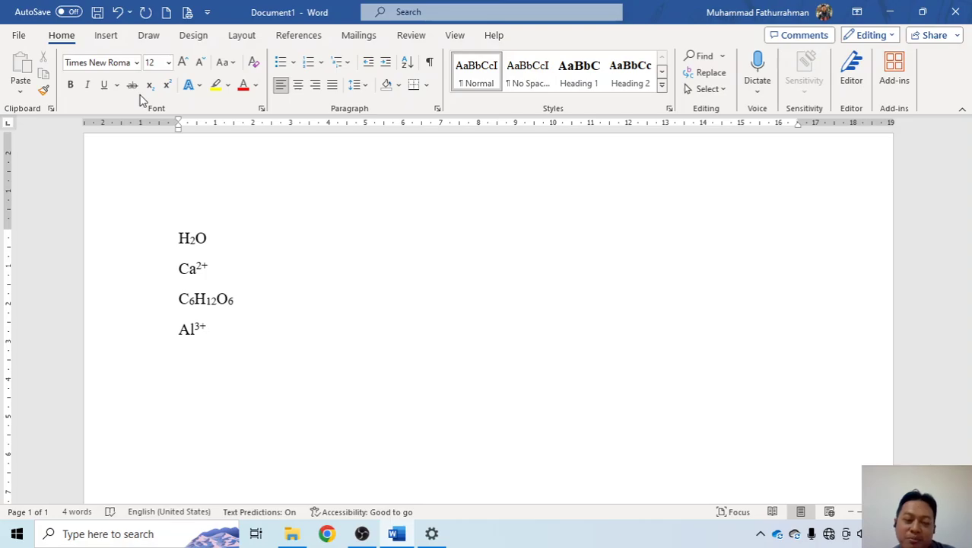
Step: Insert a left subscript-superscript equation holding Na, mass number 23 and atomic number 11
left_click(106, 37)
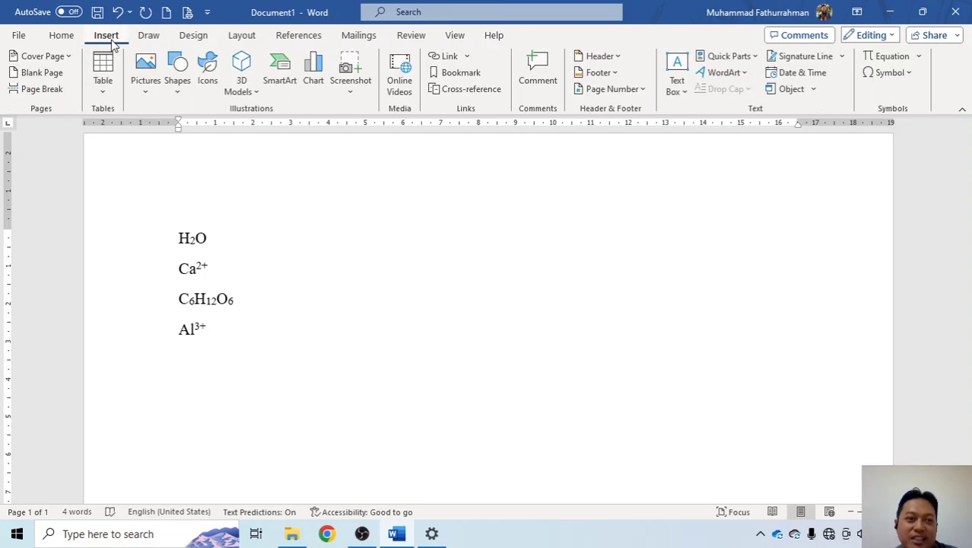
left_click(899, 60)
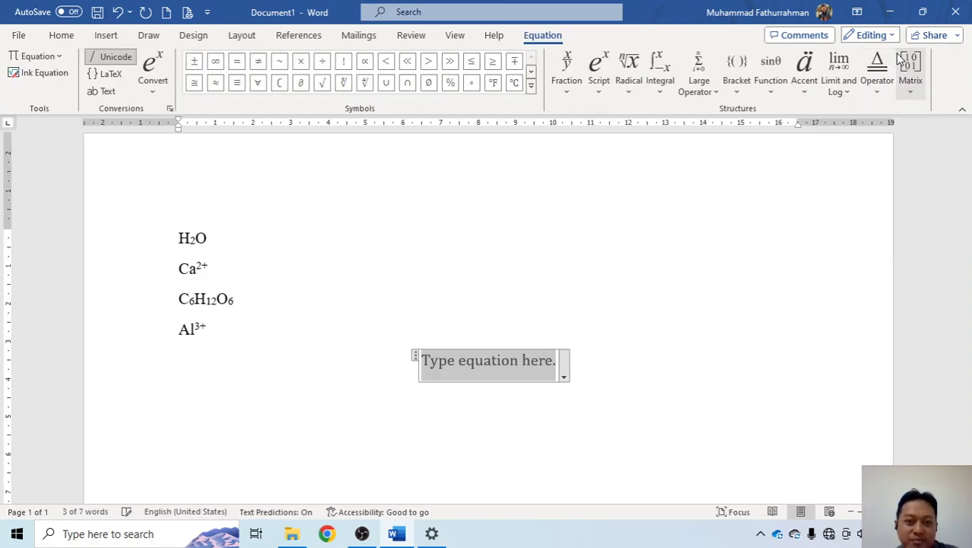
left_click(600, 91)
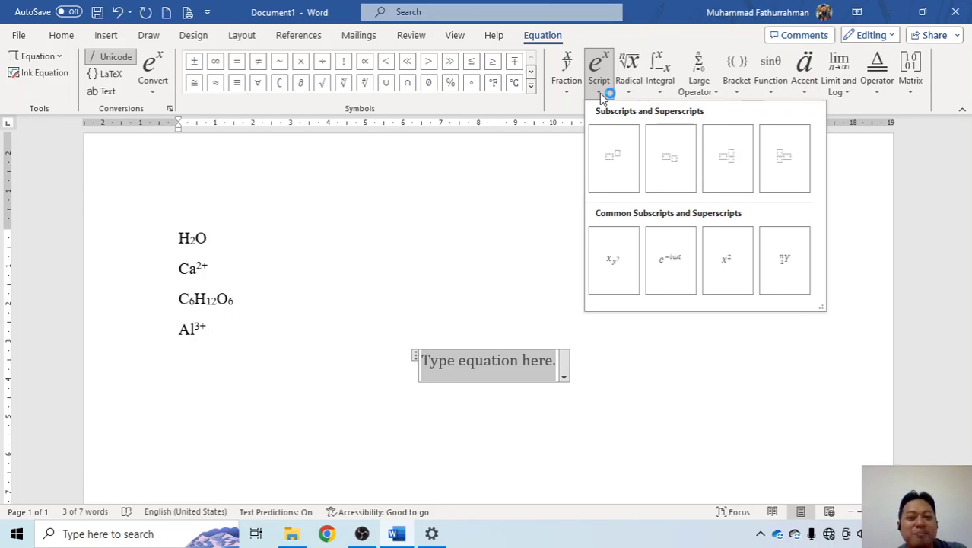
left_click(789, 170)
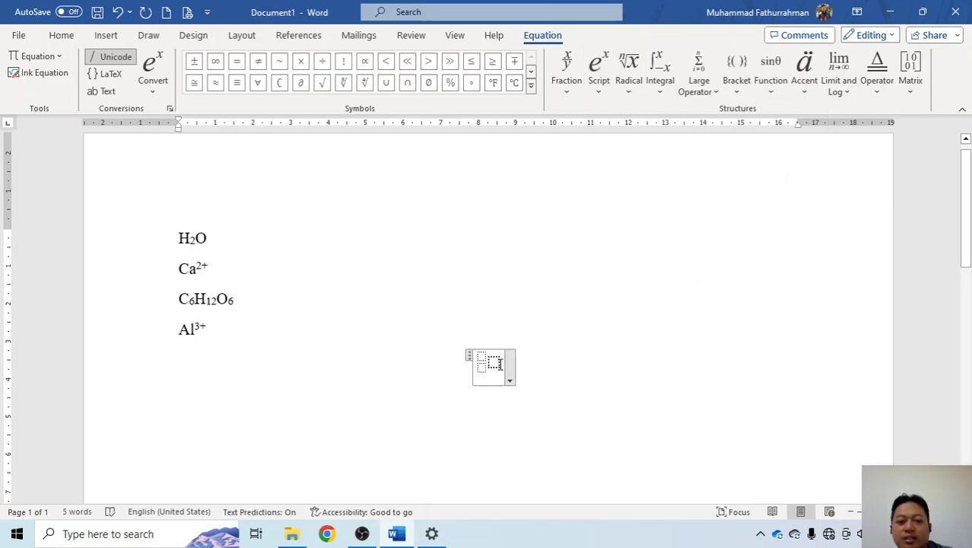
type("Na")
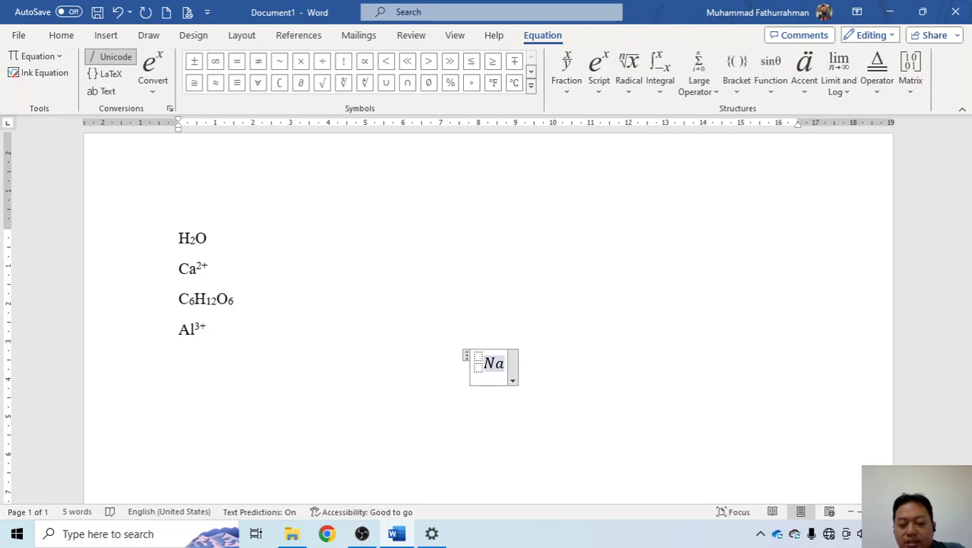
left_click(477, 356)
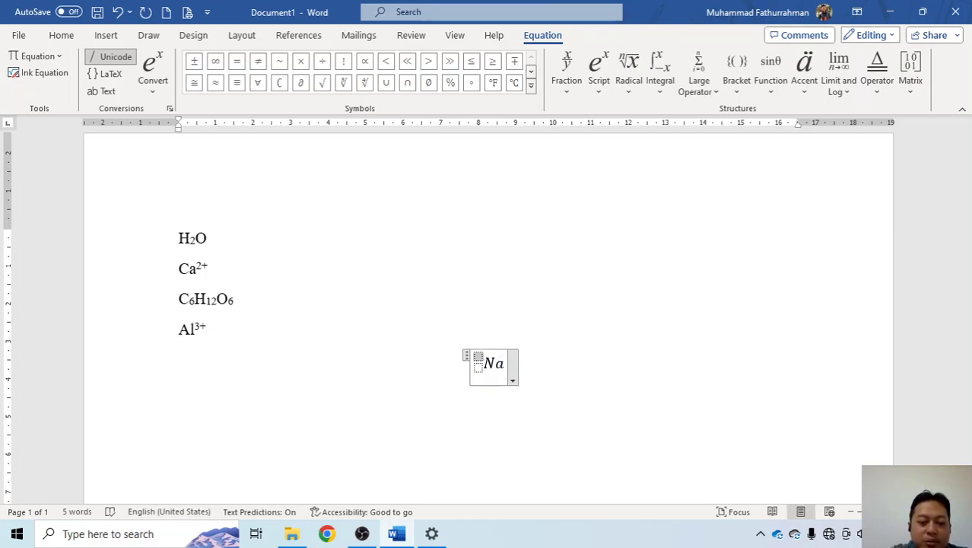
type("23")
left_click(478, 365)
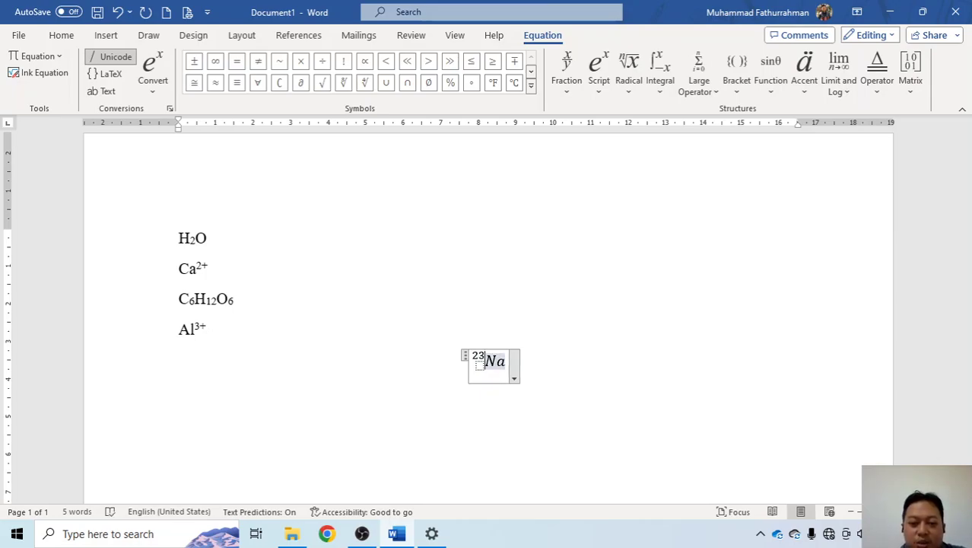
type("11")
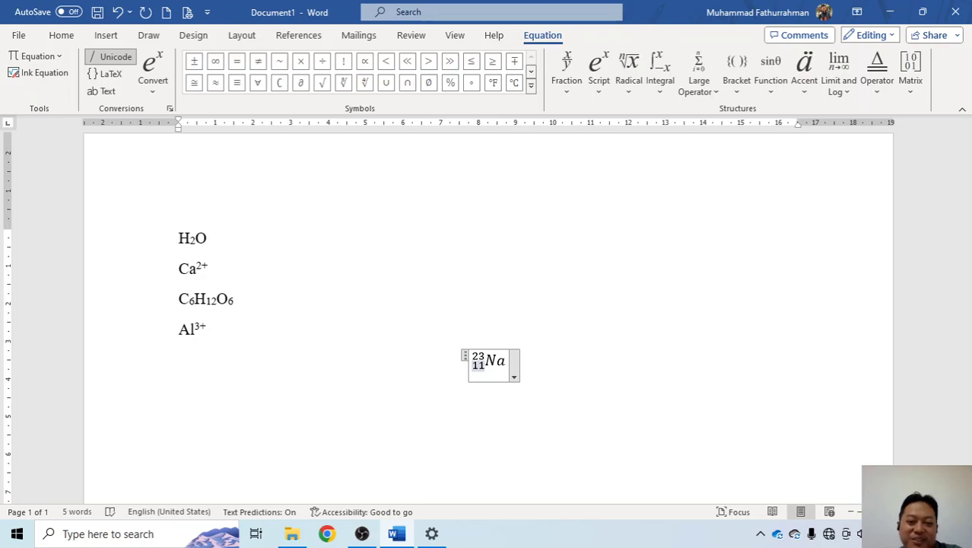
Step: Left-align the ²³₁₁Na equation and select it
left_click(558, 355)
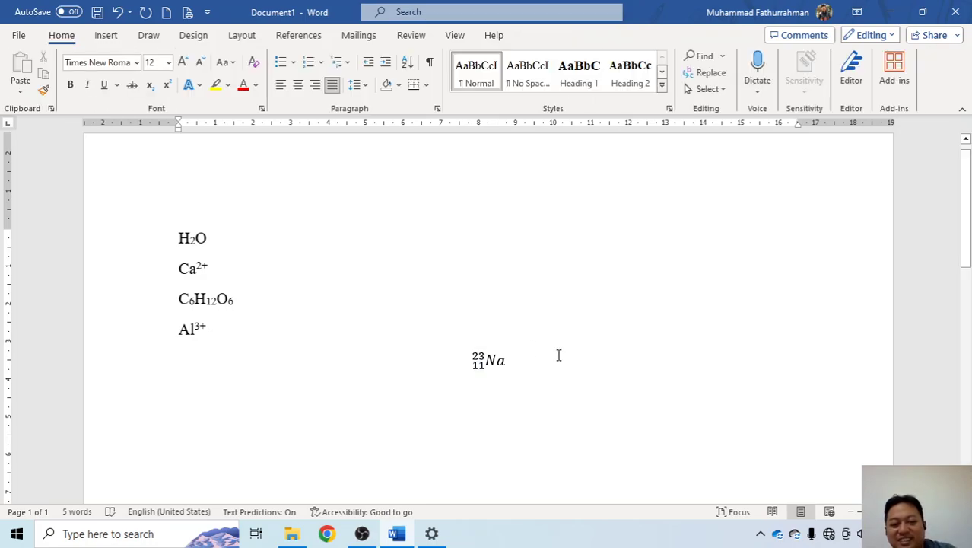
key("ctrl+l")
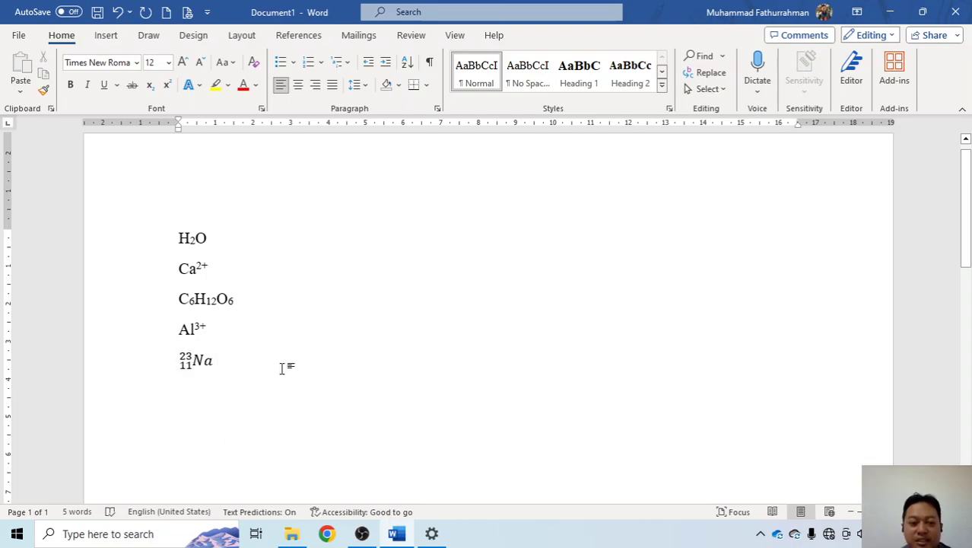
left_click_drag(181, 362, 210, 366)
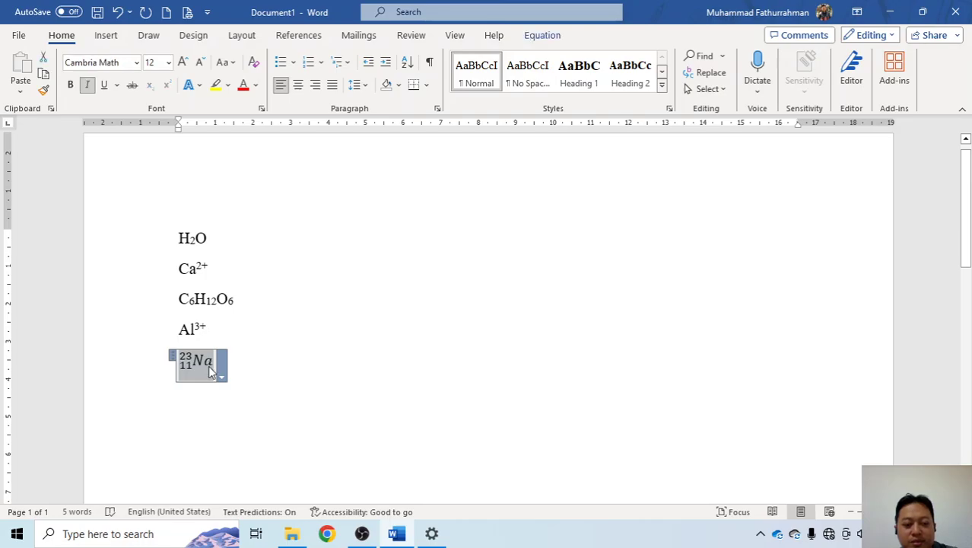
Step: Paste a copy of the ²³₁₁Na equation on a new line below it
left_click(286, 384)
key("Return")
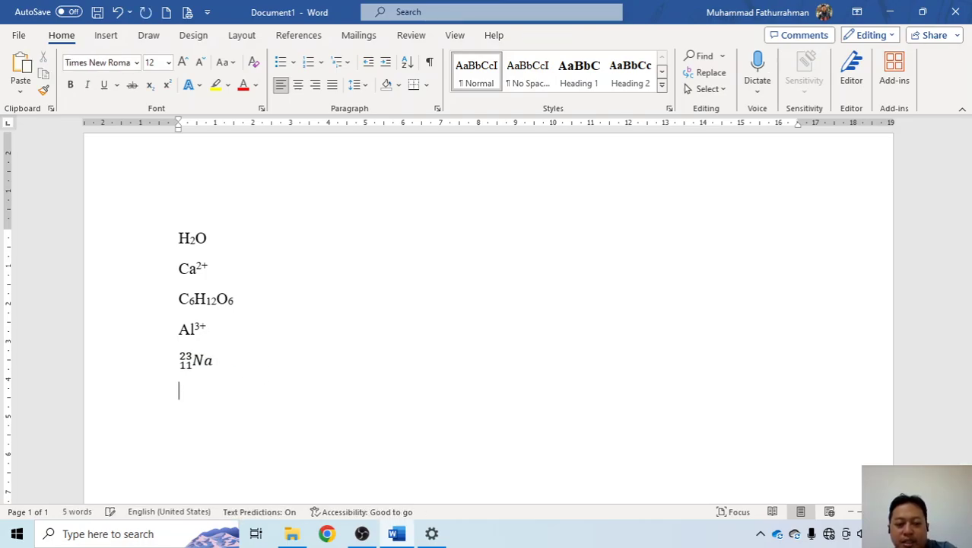
key("ctrl+v")
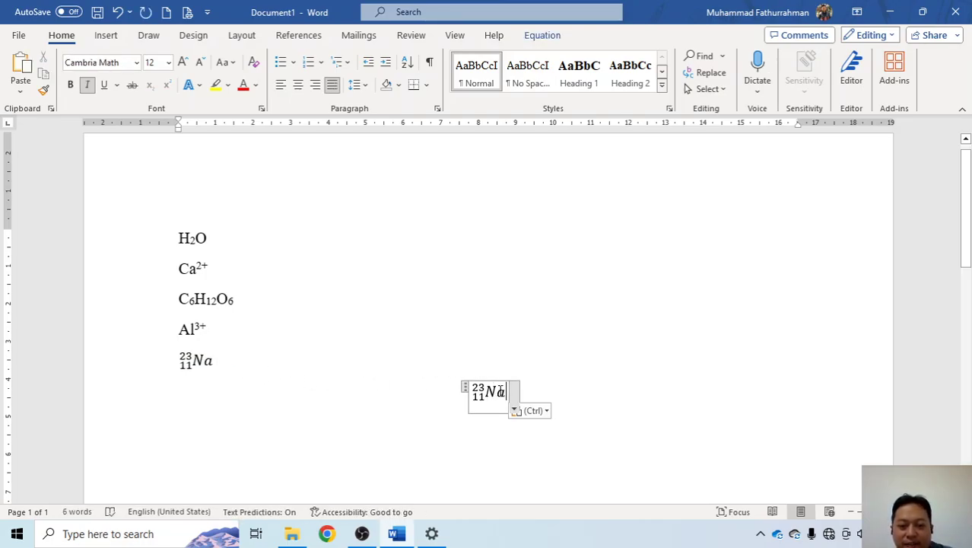
Step: Add a superscript + after Na to make ²³₁₁Na⁺ and left-align the line
double_click(493, 393)
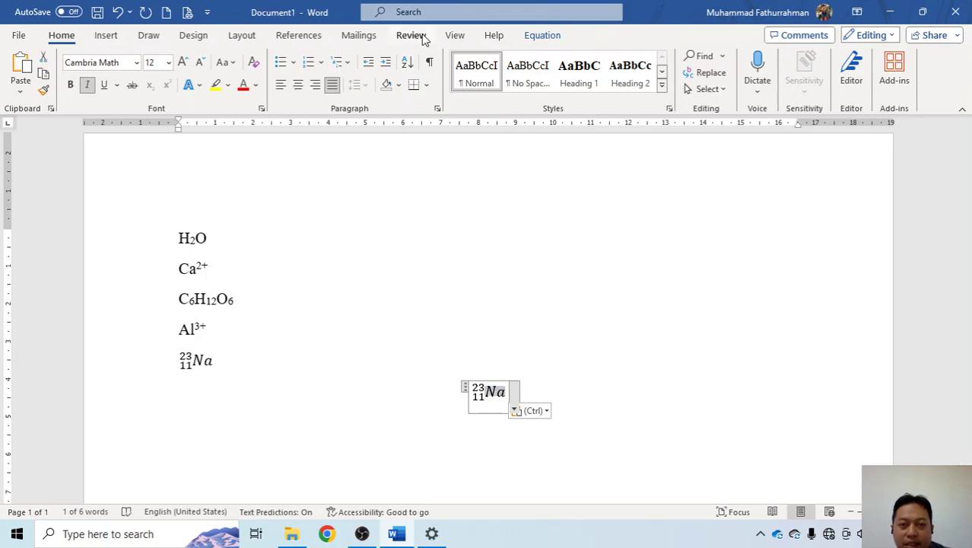
left_click(559, 36)
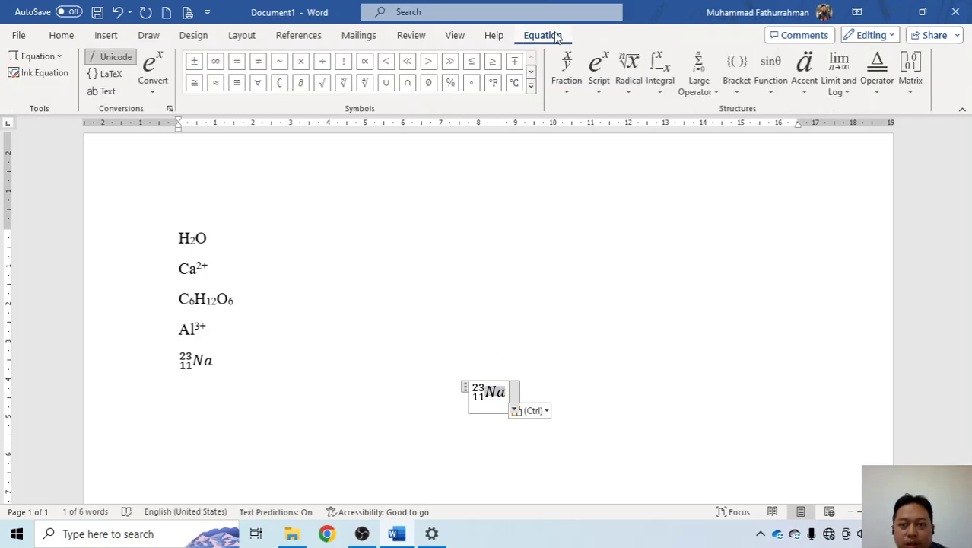
left_click(605, 90)
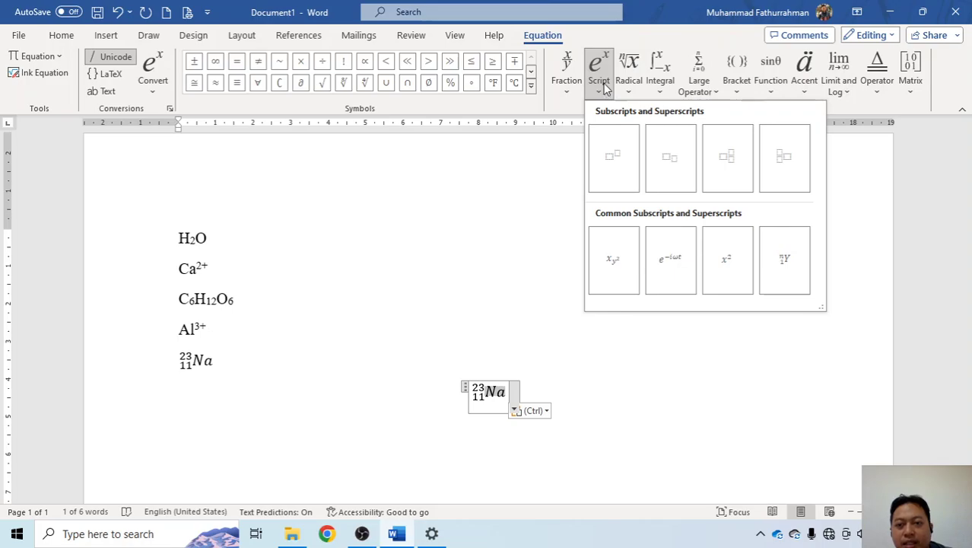
left_click(597, 158)
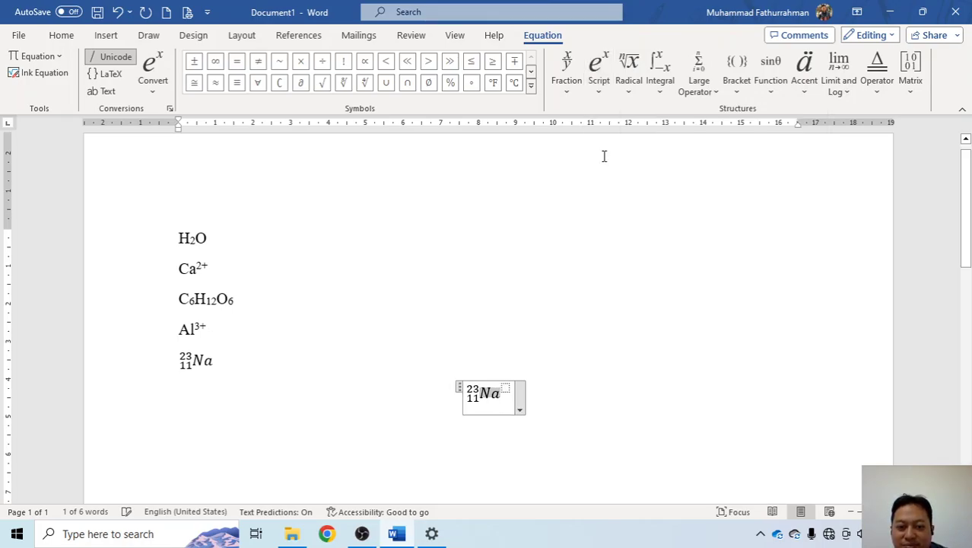
left_click(506, 388)
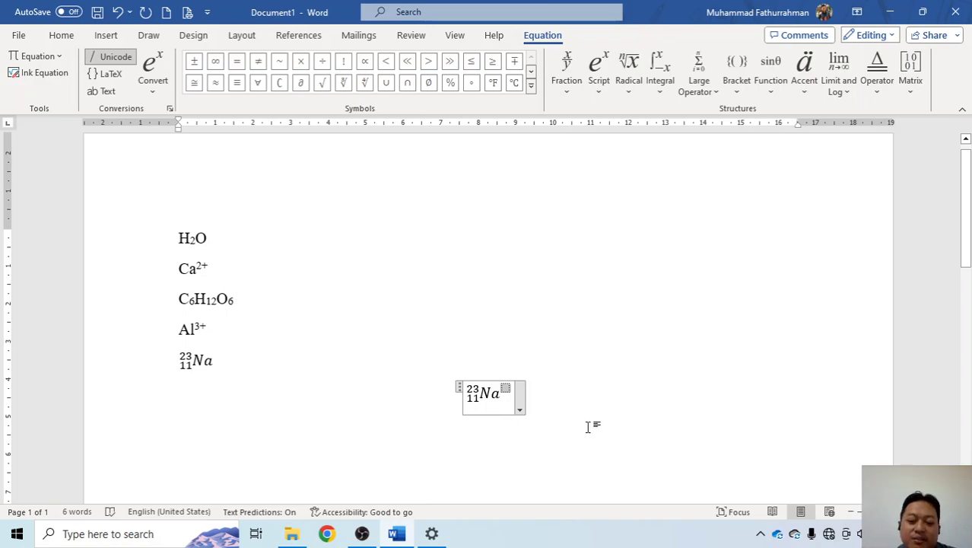
type("+")
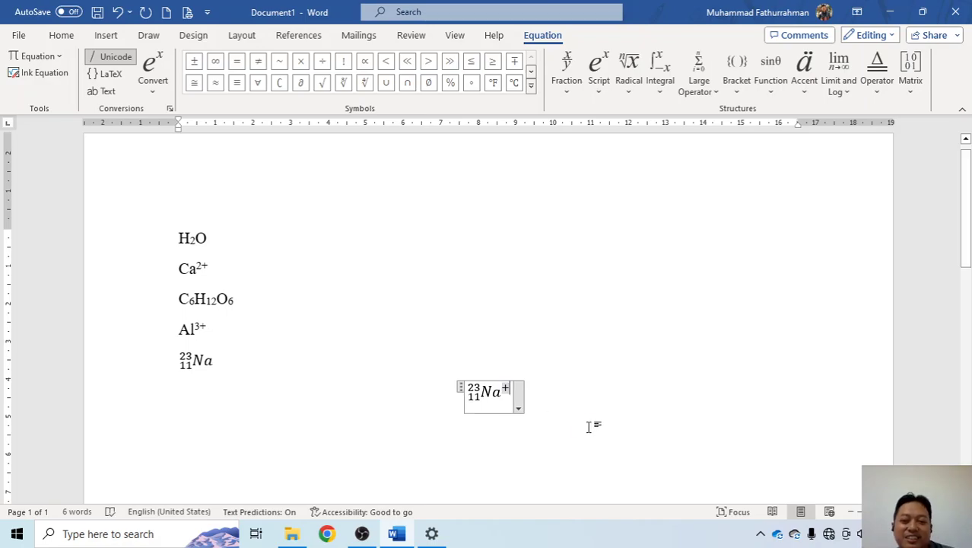
left_click(610, 407)
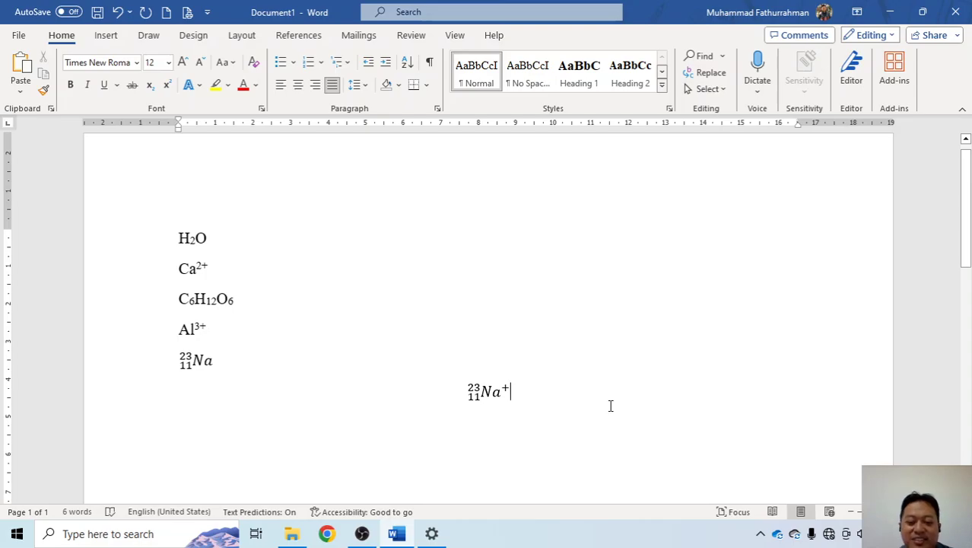
key("ctrl+l")
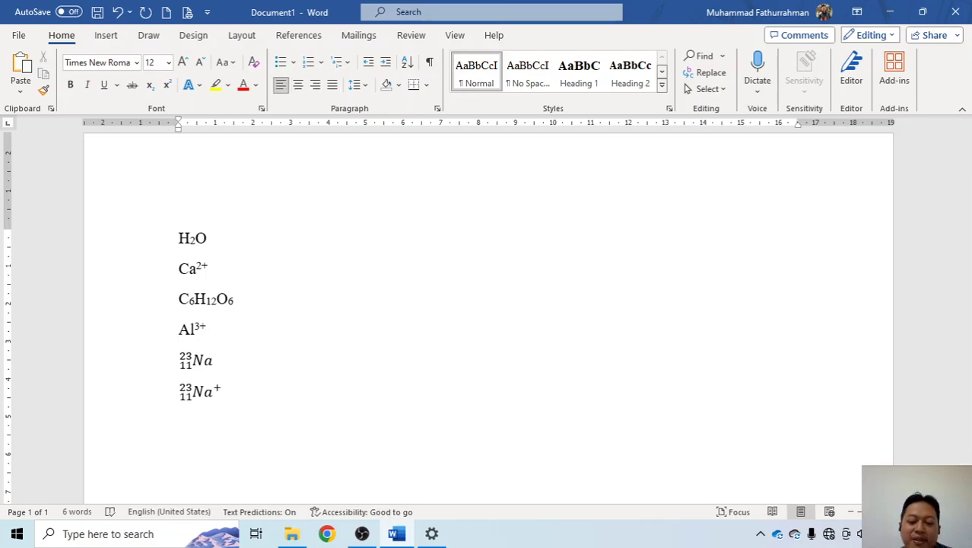
Step: On a new line, type 'HCl +NaOH' followed by '-->' for the reaction arrow
key("Return")
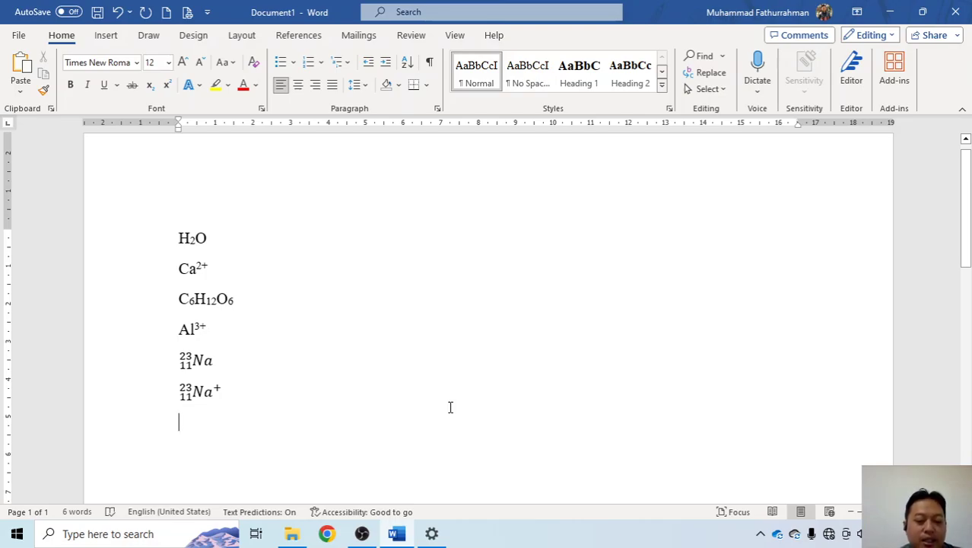
type("H")
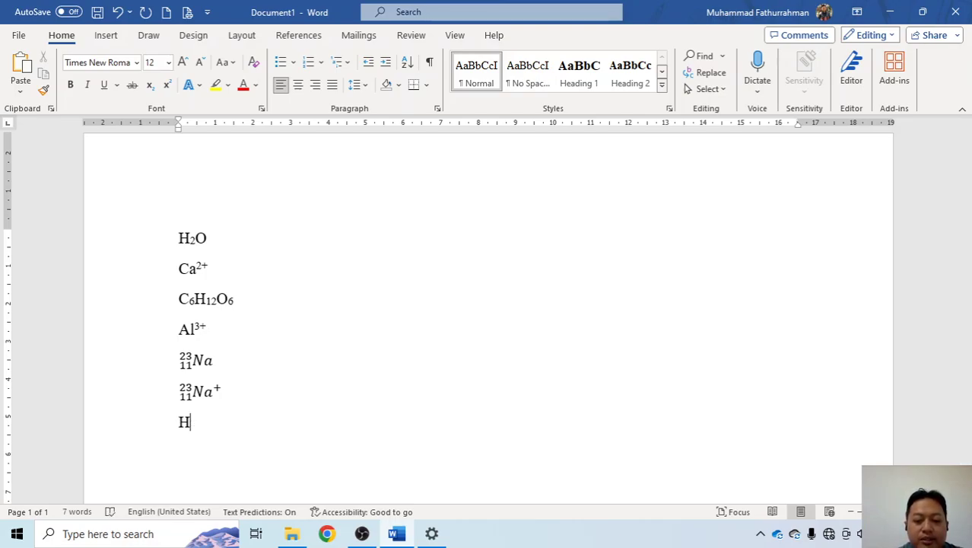
type("Cl ")
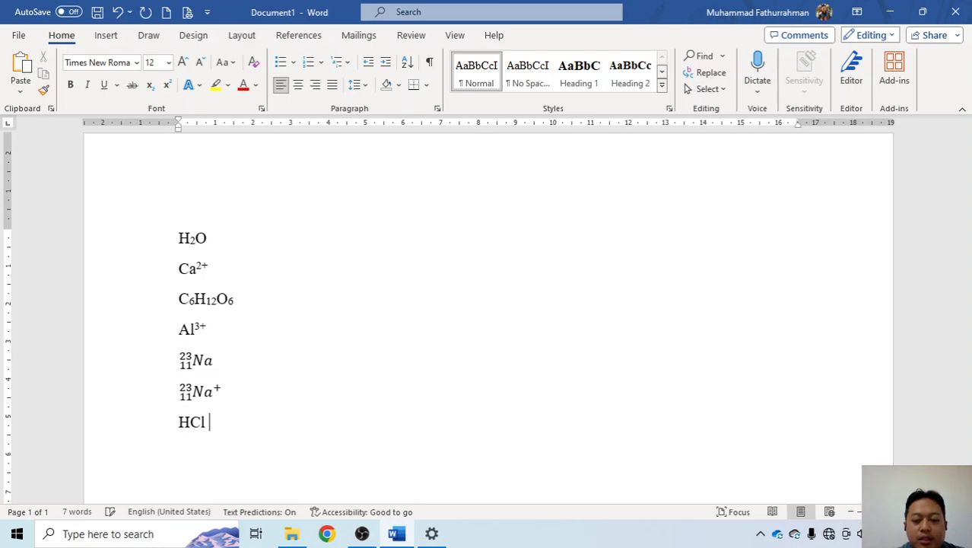
type("+")
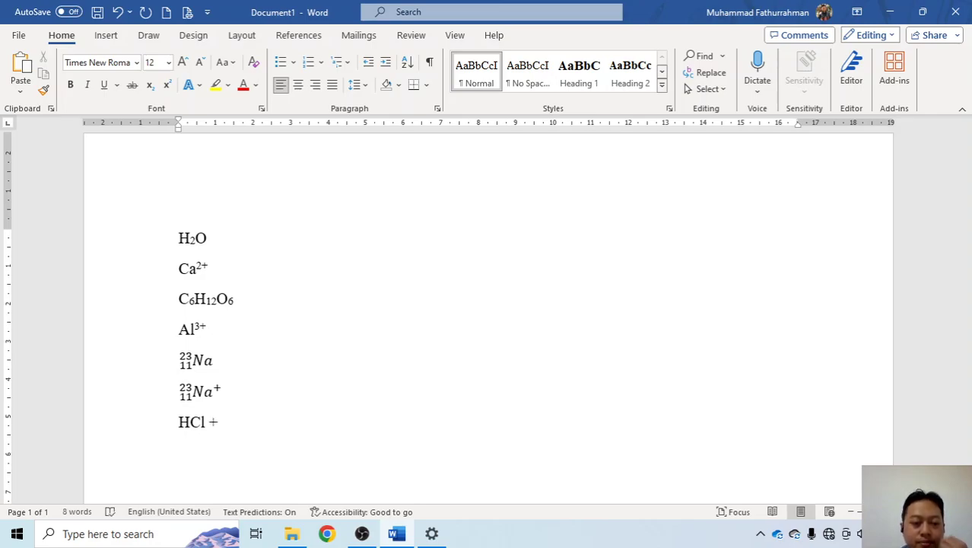
type("N")
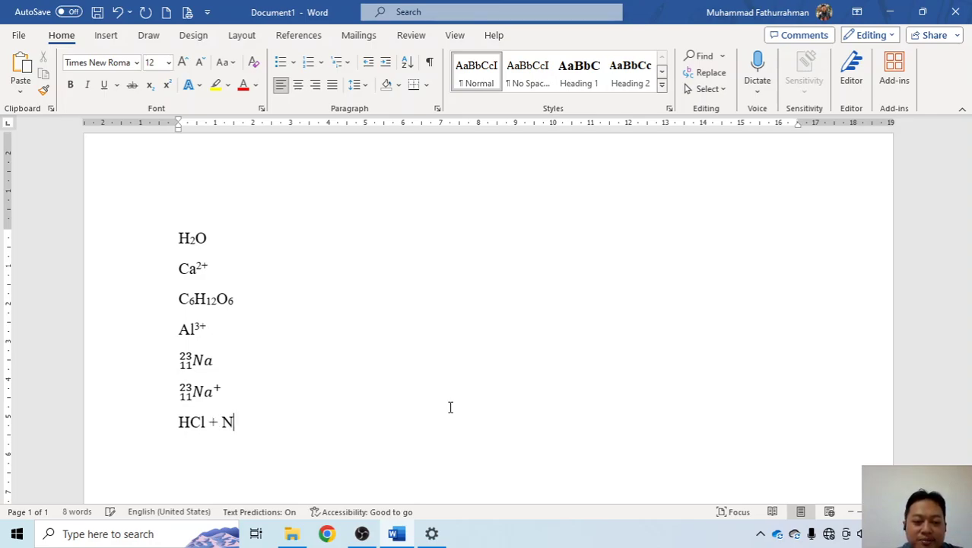
type("aOH")
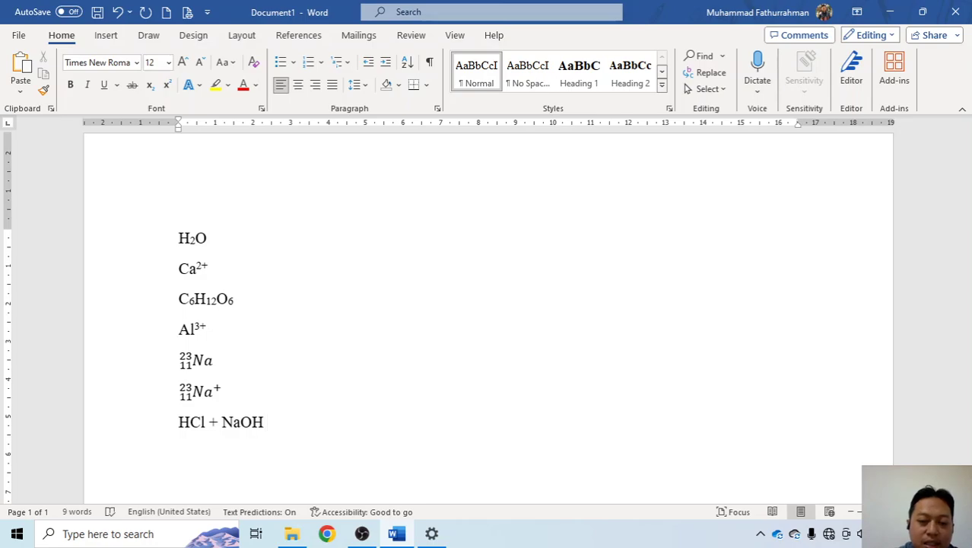
type(" --")
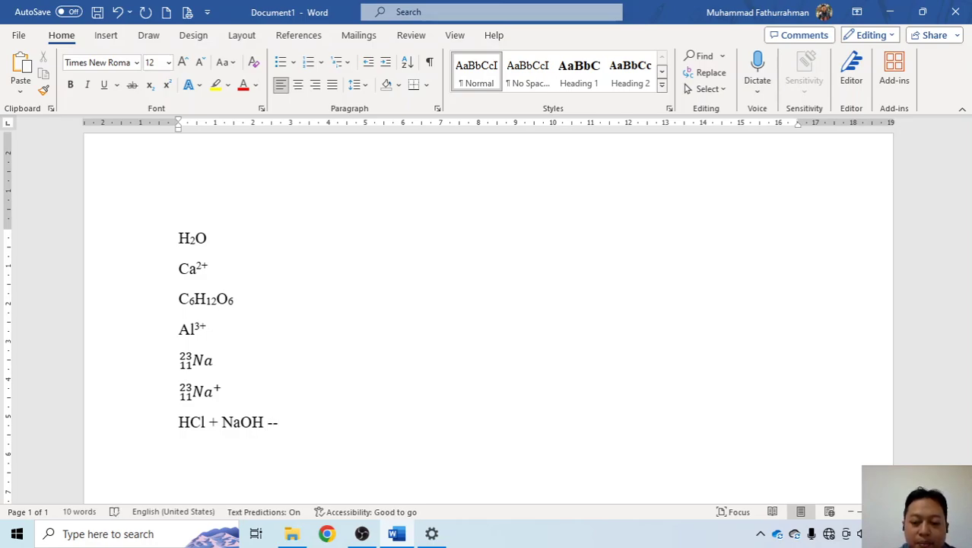
type(">")
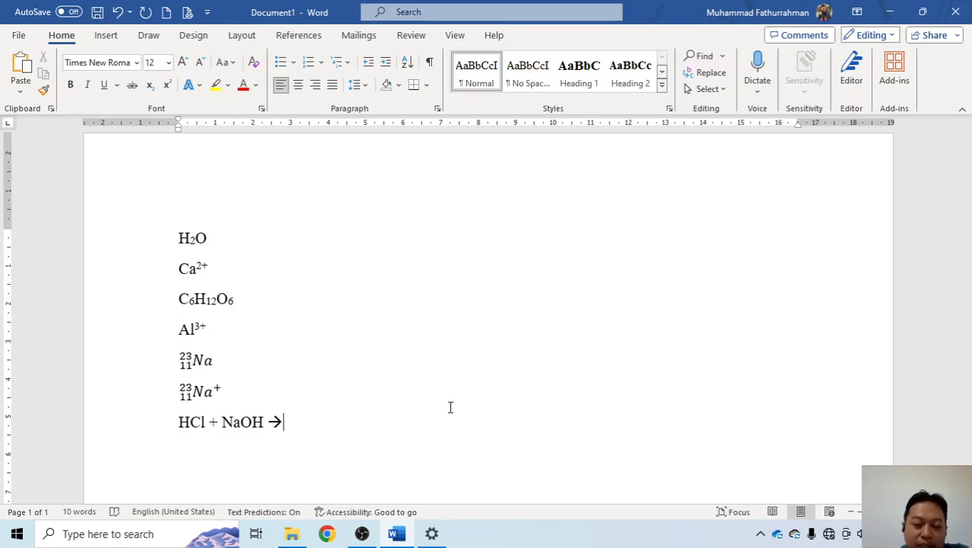
Step: Undo the '==>' bold-arrow conversion and delete the leftover characters, leaving 'HCl + NaOH →'
type("=")
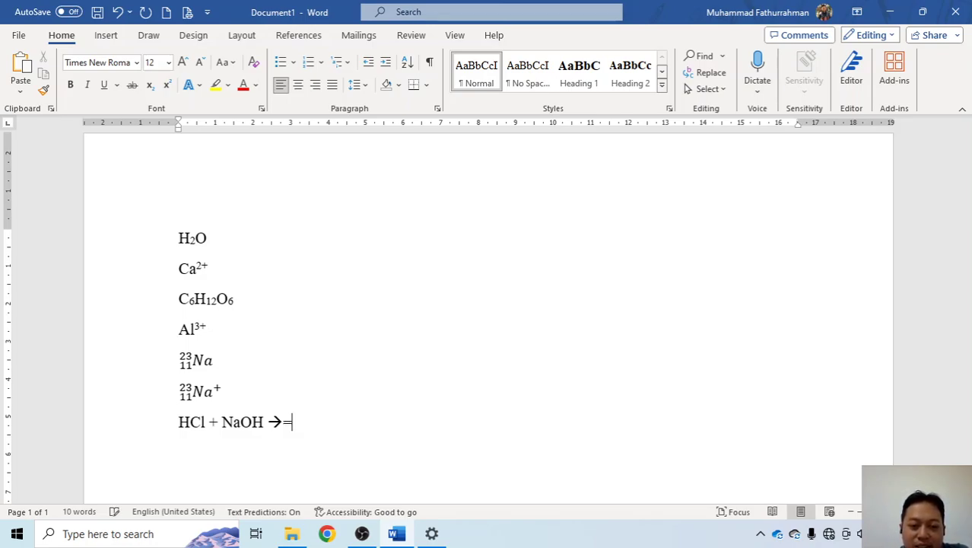
type("=")
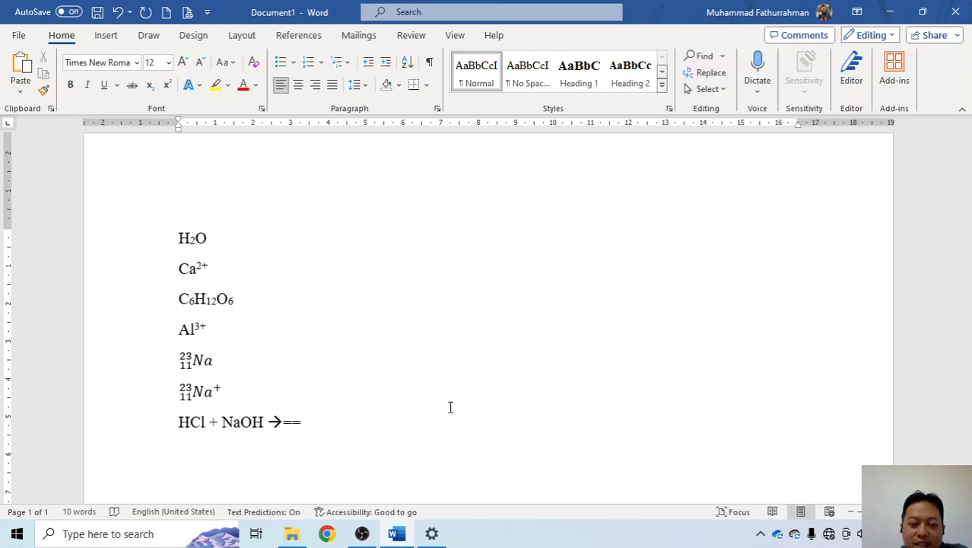
type(">")
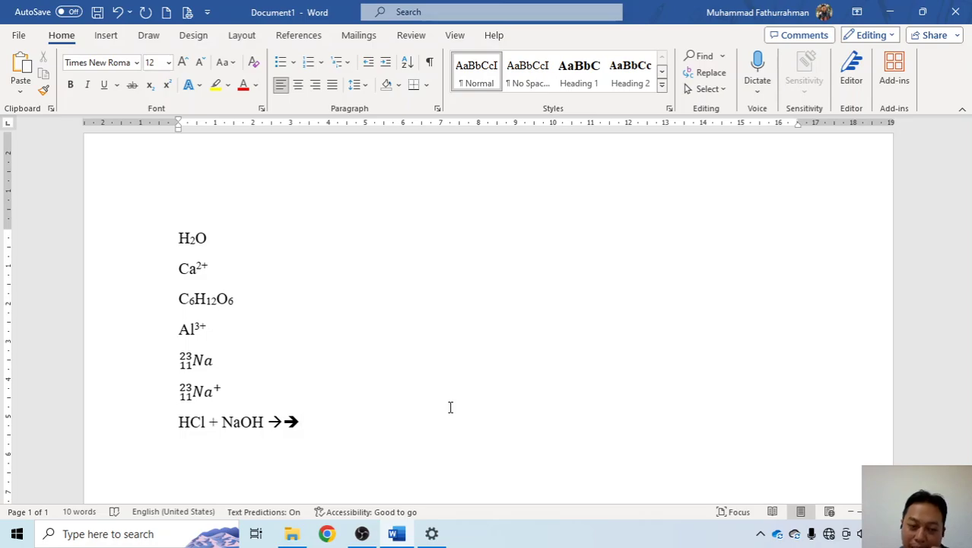
key("ctrl+z")
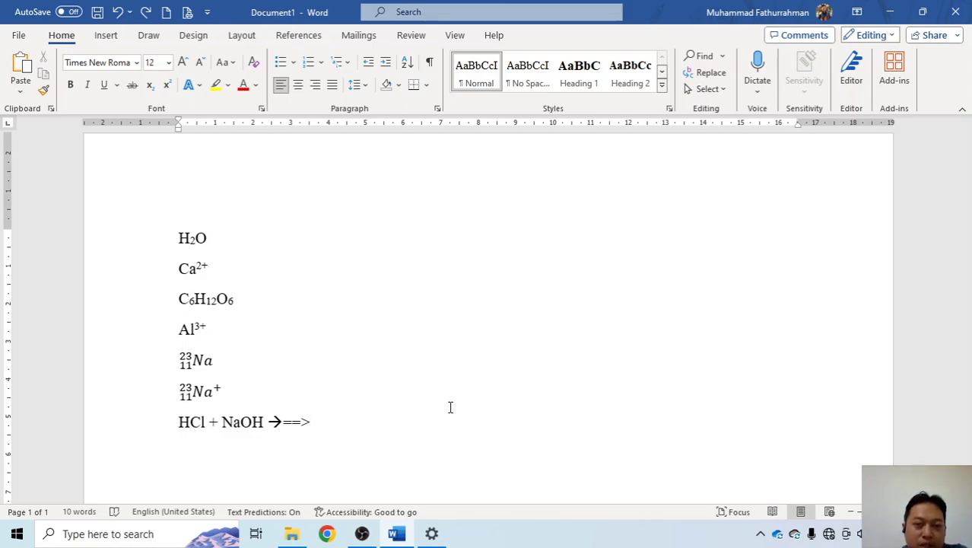
key("BackSpace")
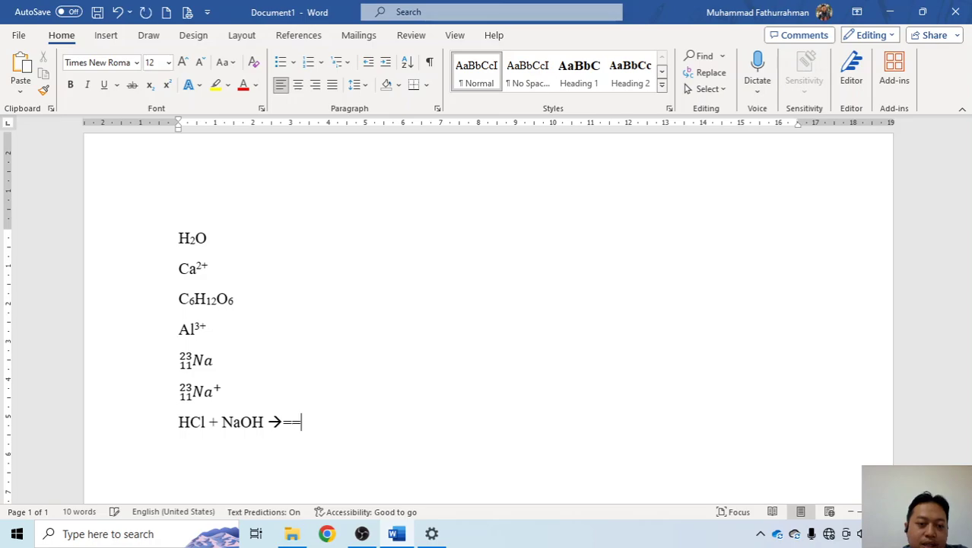
key("BackSpace")
key("BackSpace")
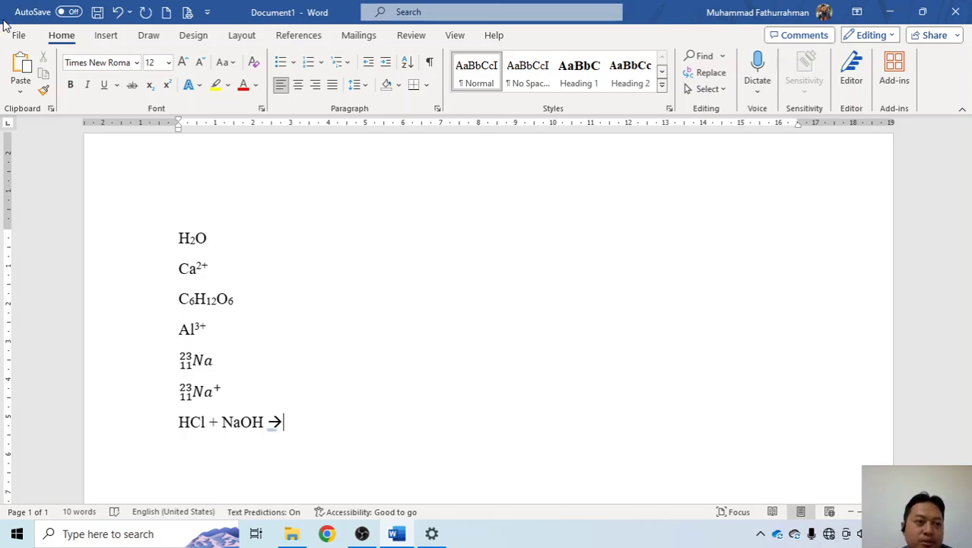
left_click(12, 34)
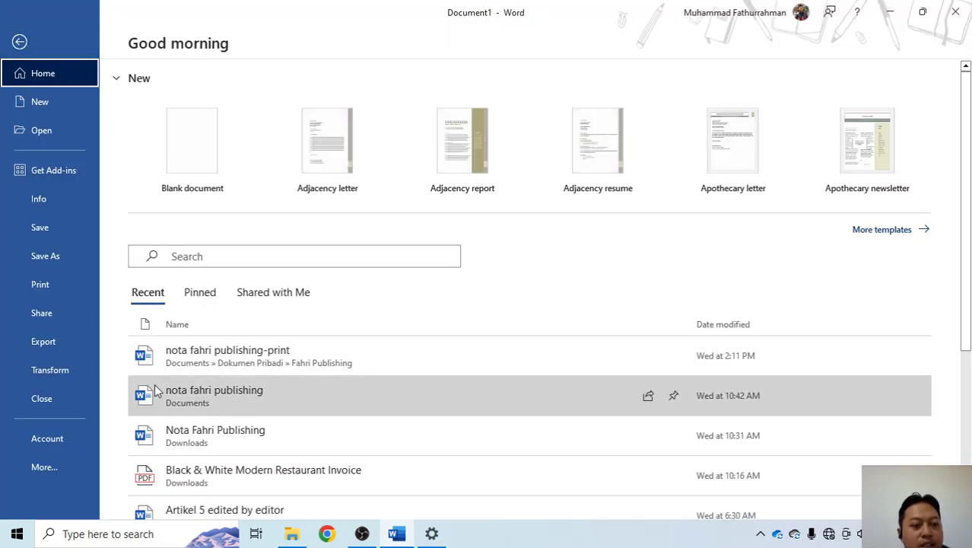
left_click(59, 473)
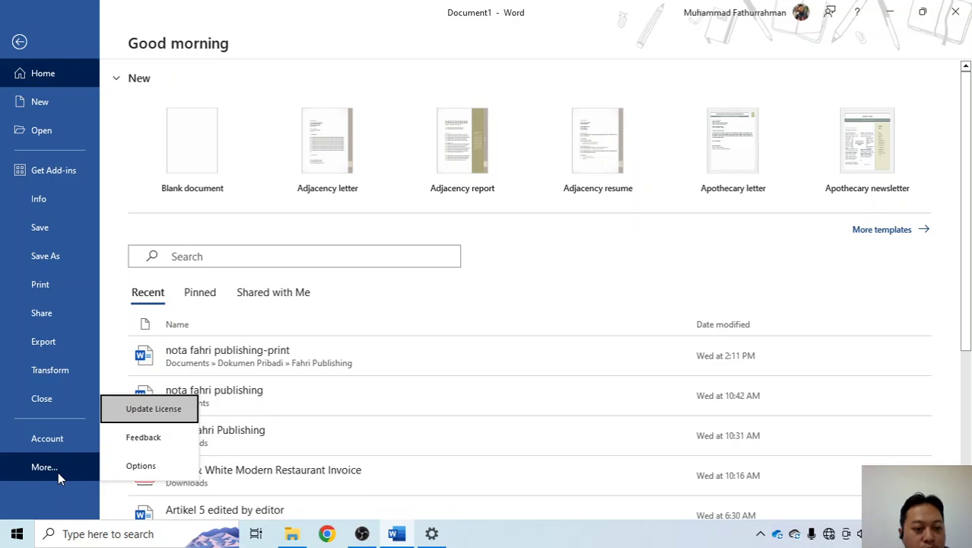
left_click(181, 478)
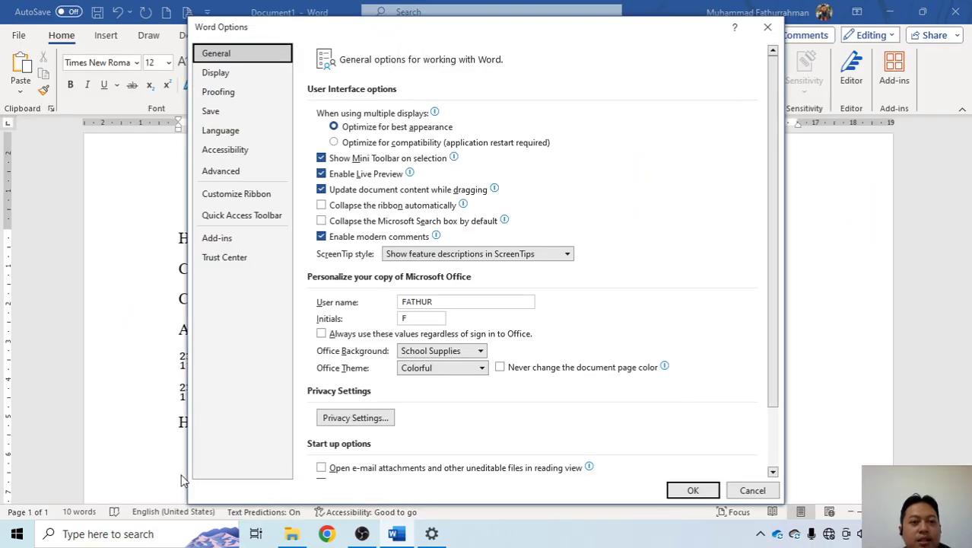
left_click(247, 99)
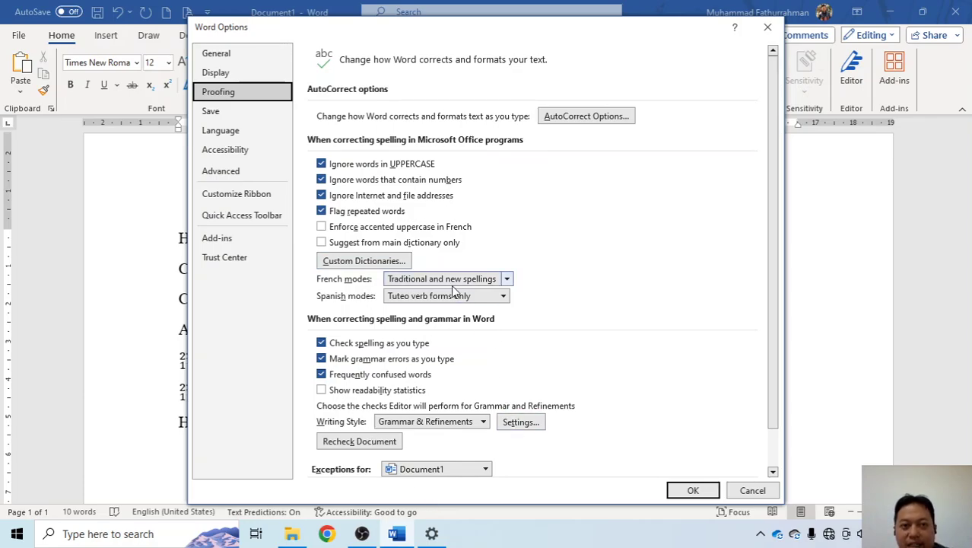
scroll(578, 348, "down", 1)
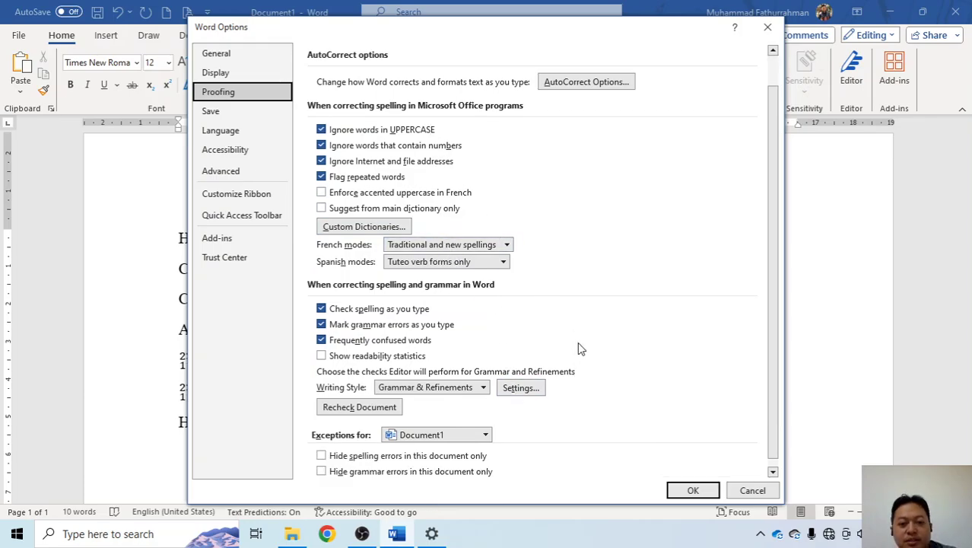
scroll(578, 348, "up", 1)
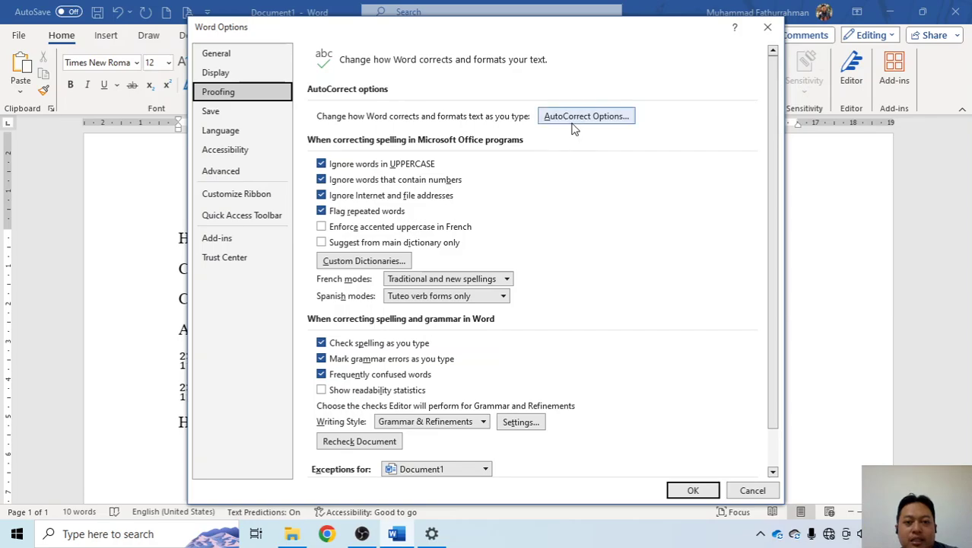
left_click(584, 120)
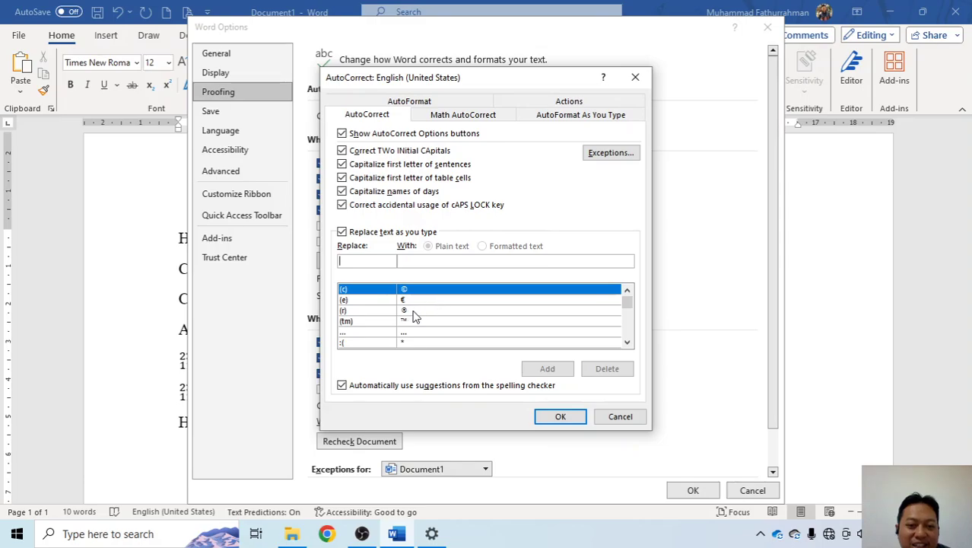
scroll(373, 321, "down", 4)
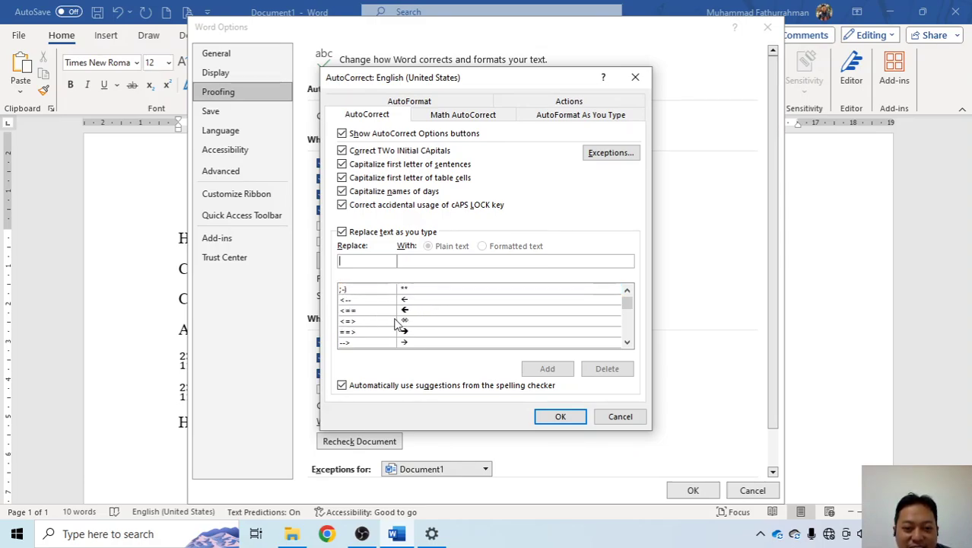
scroll(403, 312, "down", 1)
scroll(401, 311, "up", 1)
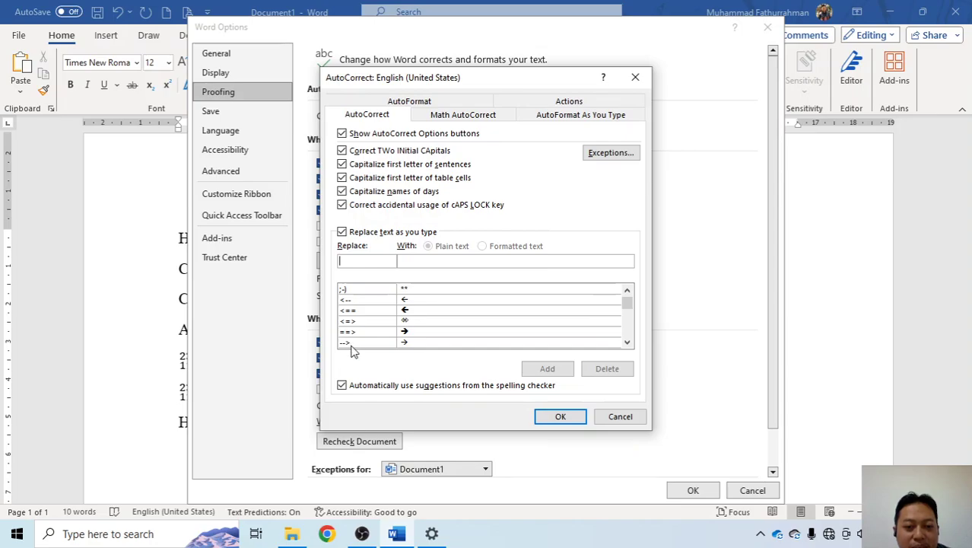
left_click(408, 344)
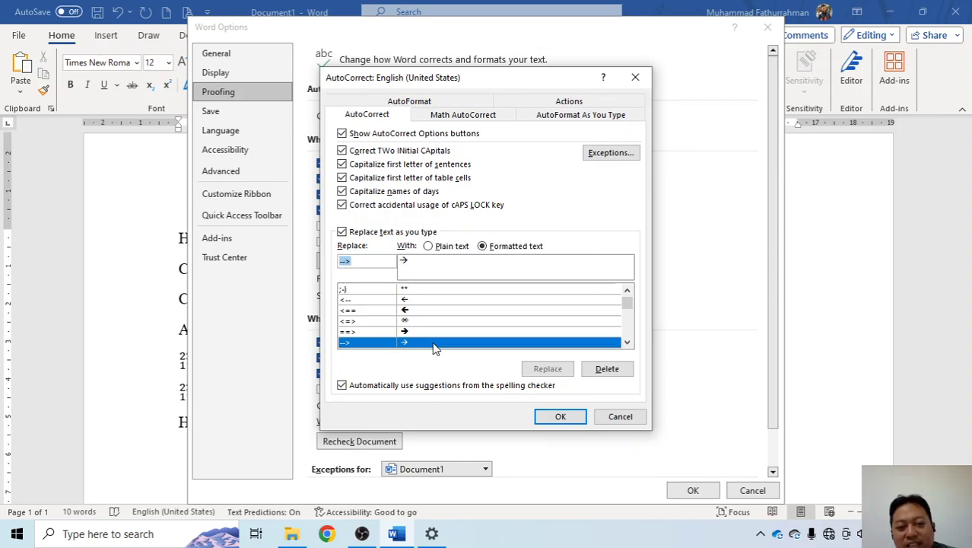
left_click(360, 334)
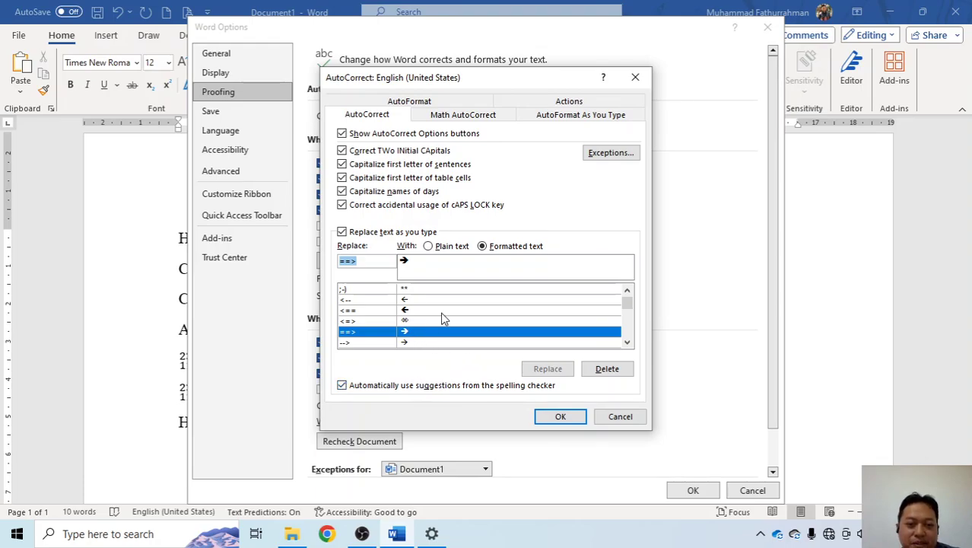
scroll(444, 319, "up", 1)
scroll(444, 319, "up", 2)
scroll(444, 320, "up", 1)
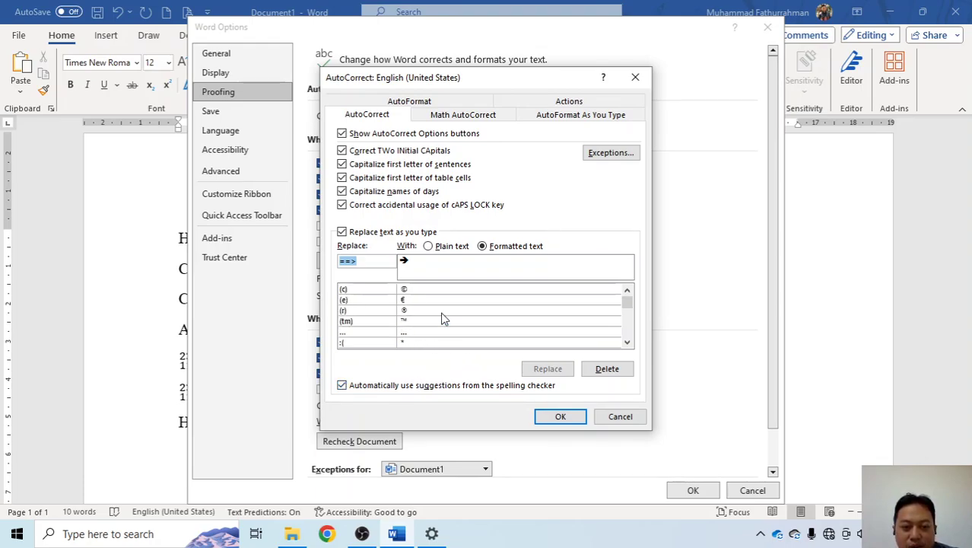
scroll(444, 319, "down", 2)
scroll(444, 319, "down", 3)
scroll(444, 319, "up", 3)
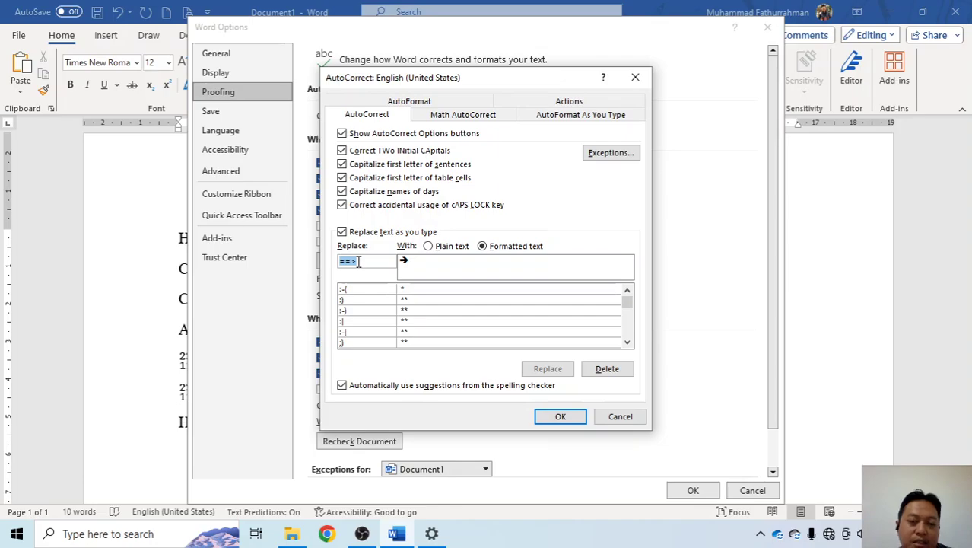
left_click(619, 417)
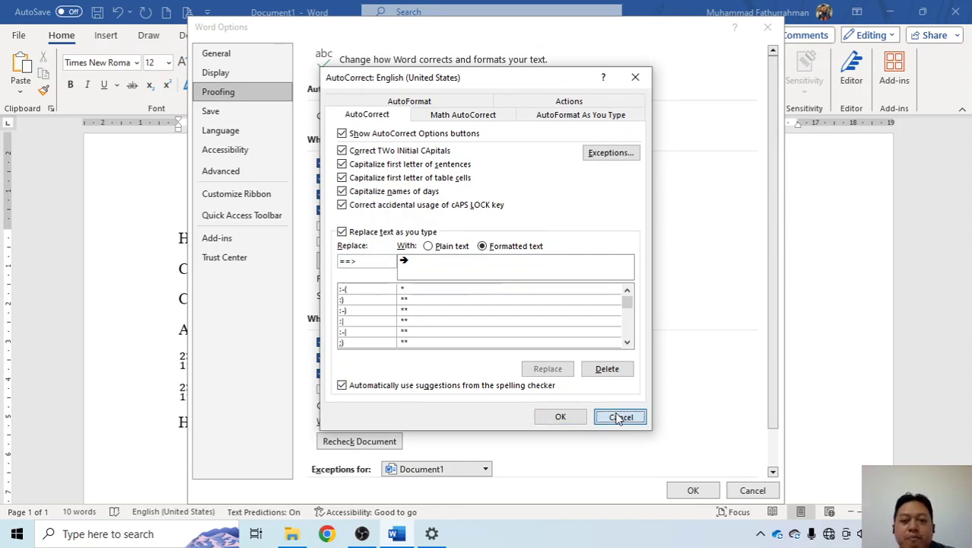
Step: Append 'NaCl + H₂O' with a subscript 2 to the reaction, then start a new line
left_click(752, 490)
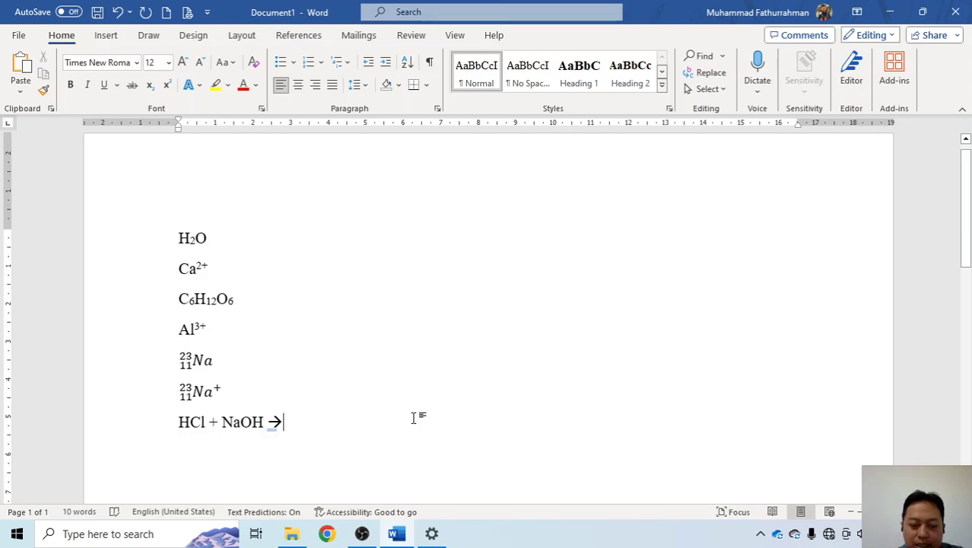
type(" Na")
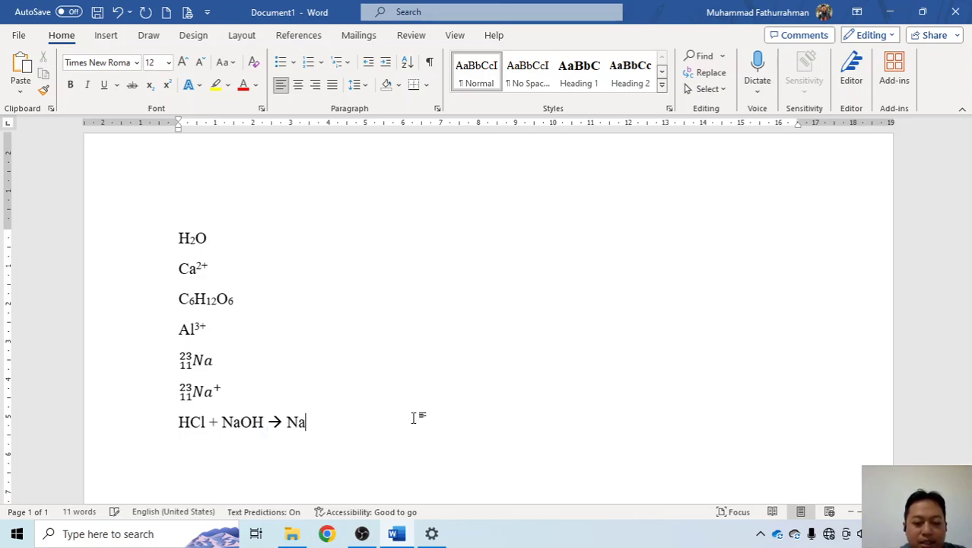
type("Cl + ")
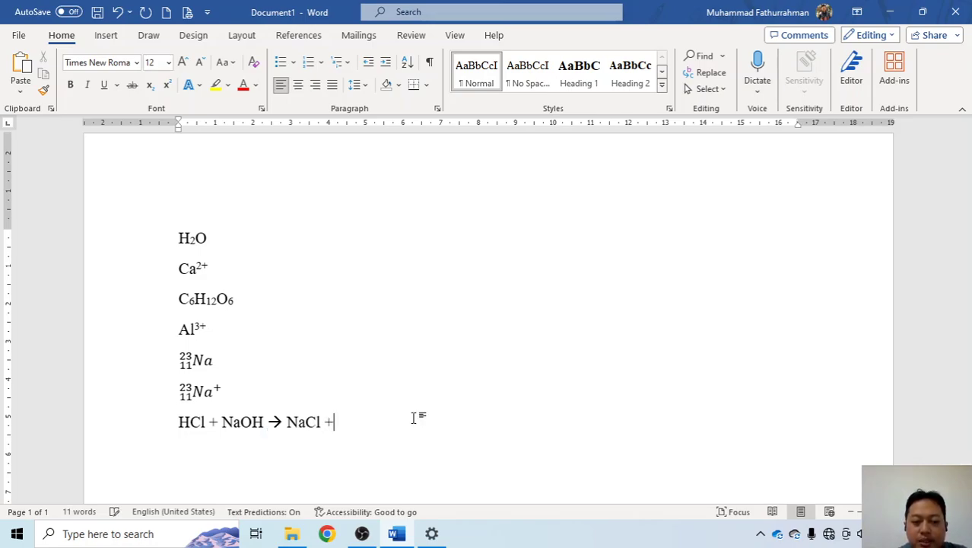
type("H")
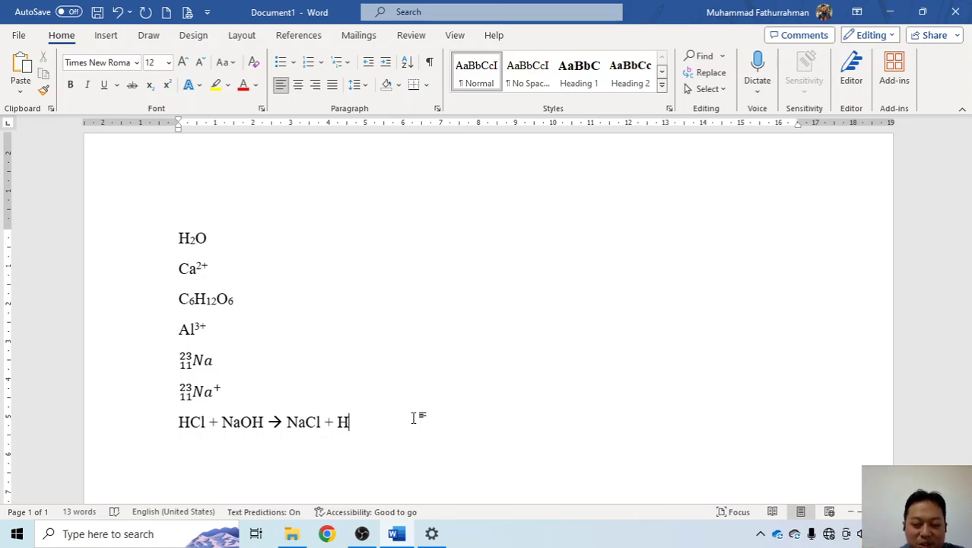
key("ctrl+equal")
type("2")
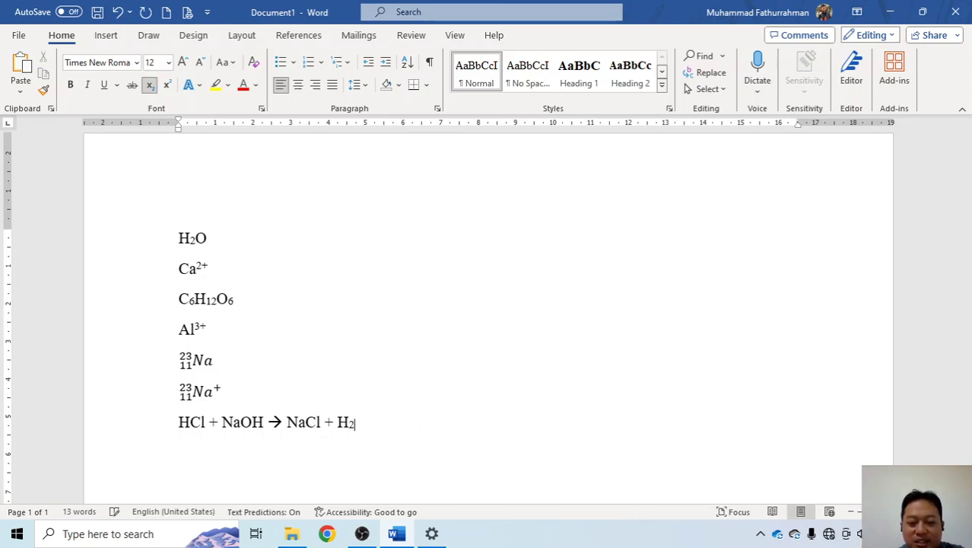
key("ctrl+equal")
type("O")
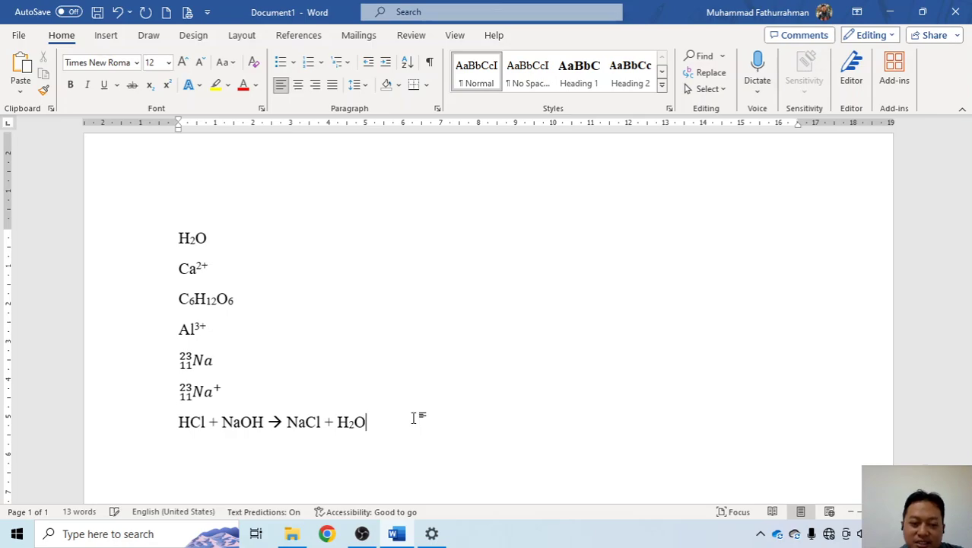
key("Return")
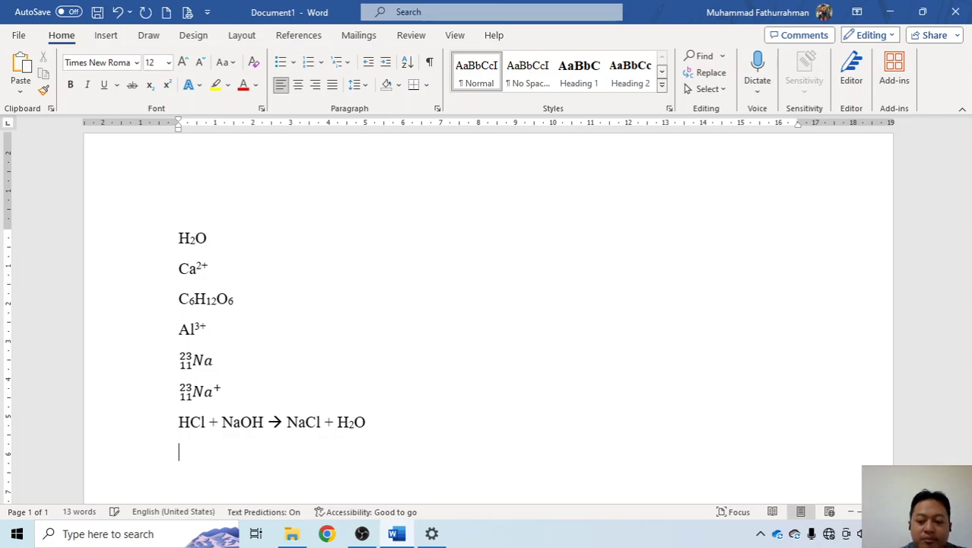
type("<")
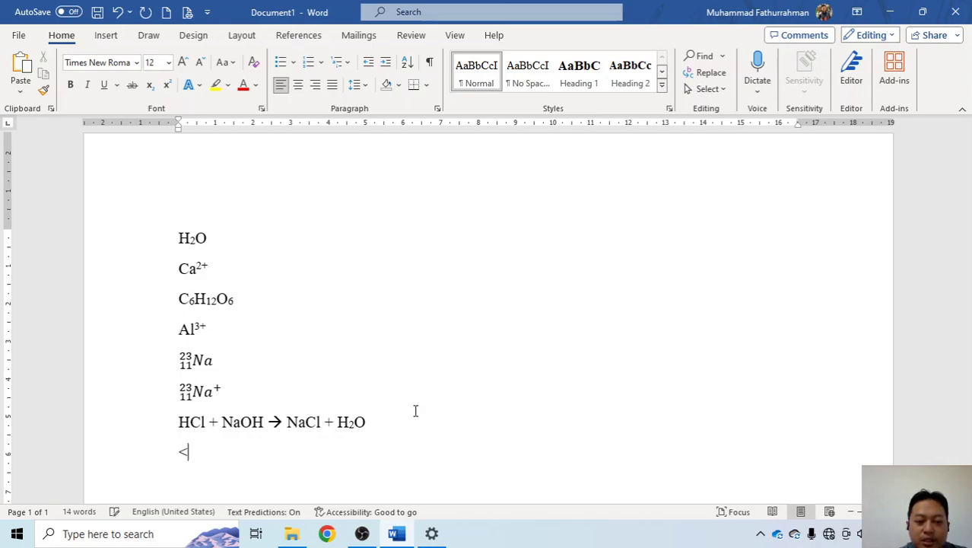
type("->")
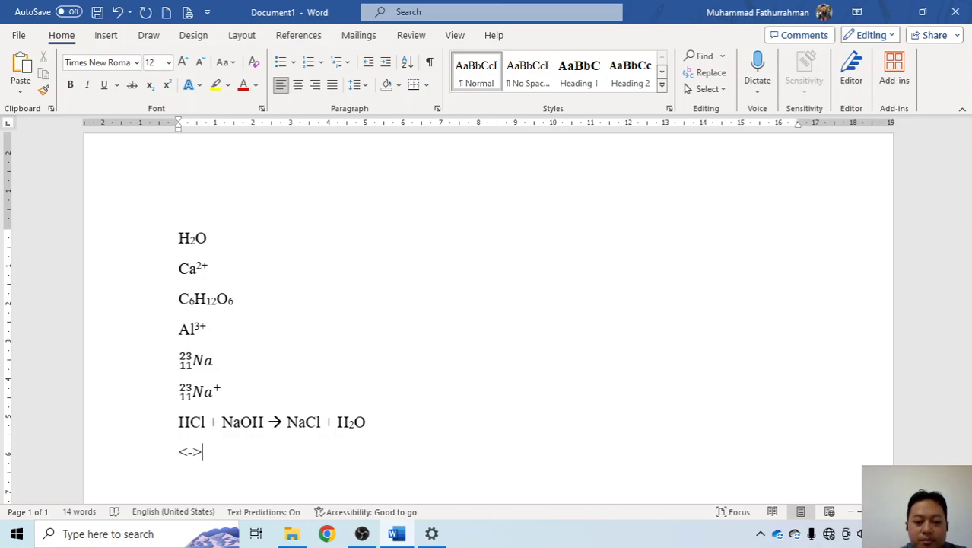
key("BackSpace")
key("BackSpace")
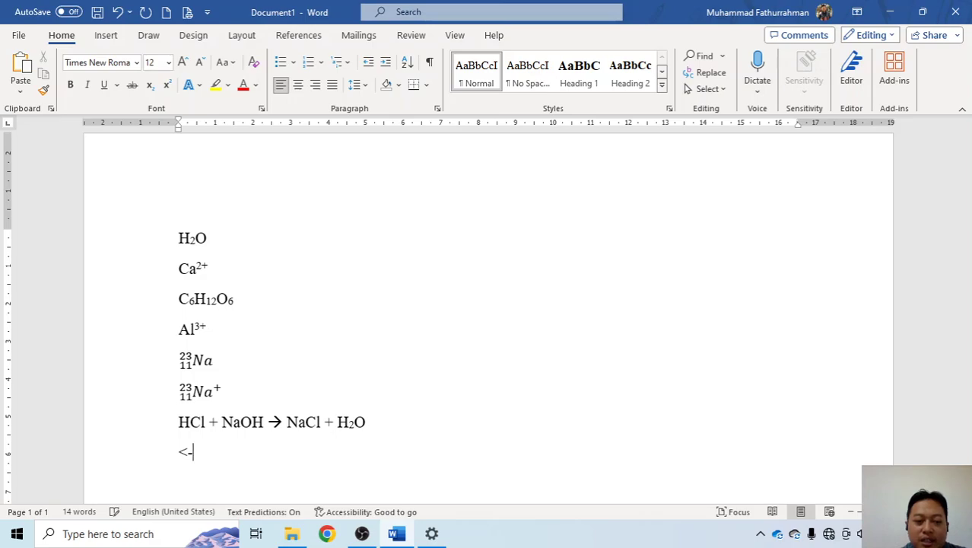
key("BackSpace")
type("=>")
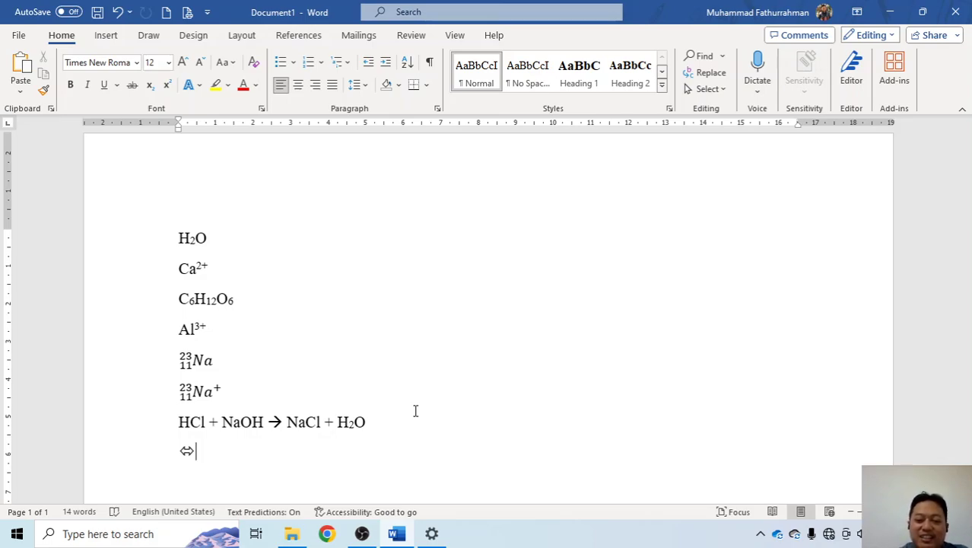
key("ctrl+z")
key("BackSpace")
key("BackSpace")
key("BackSpace")
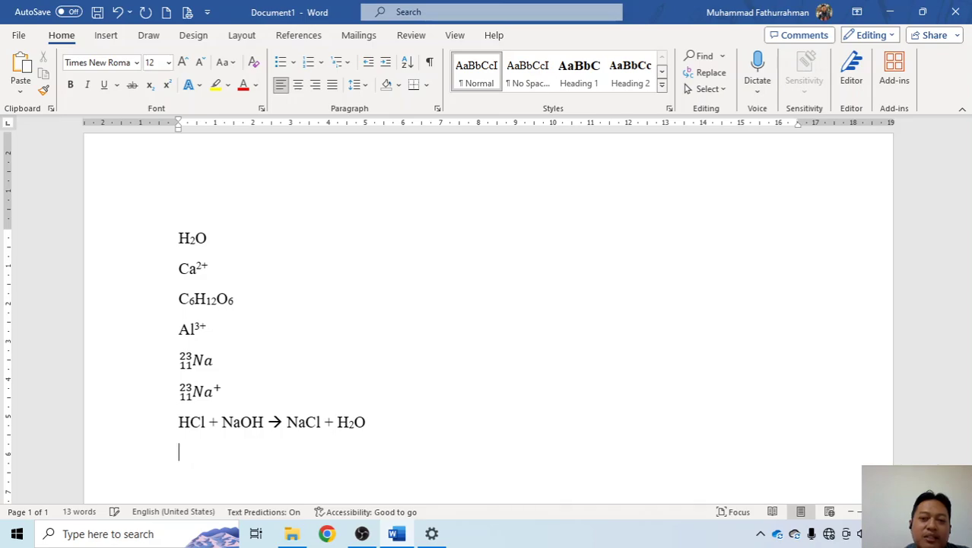
Step: Type N₂ + H₂ using Ctrl+= for both subscript 2s, followed by a space
left_click(106, 37)
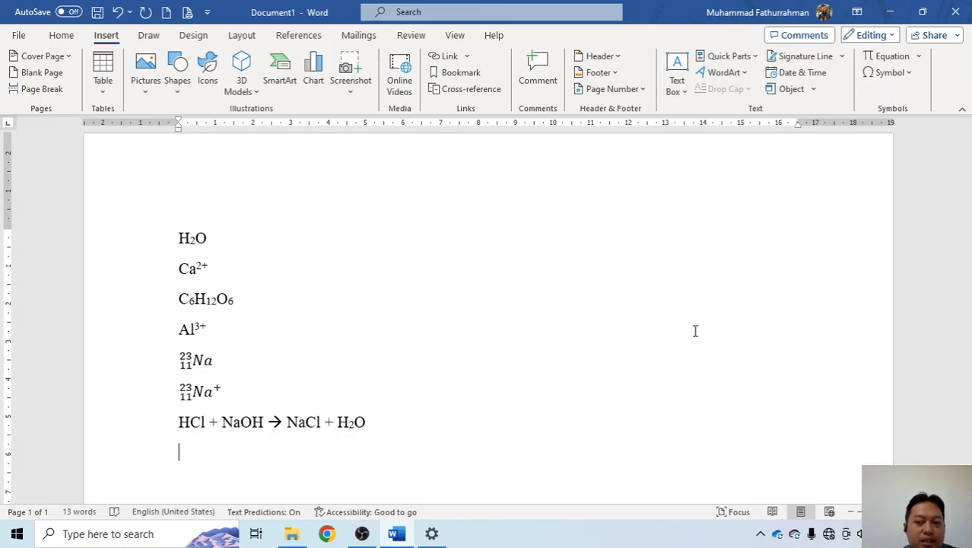
type("N")
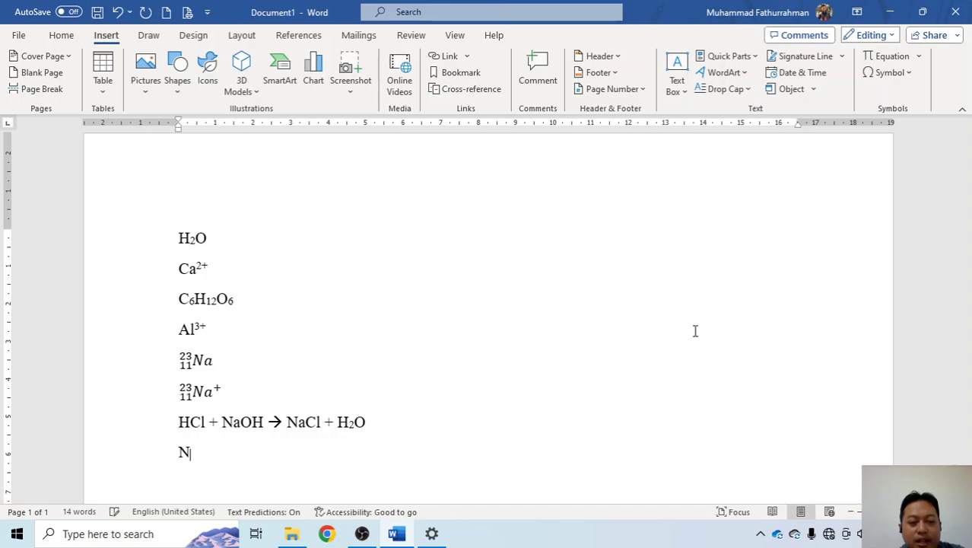
key("ctrl+equal")
type("2")
key("ctrl+equal")
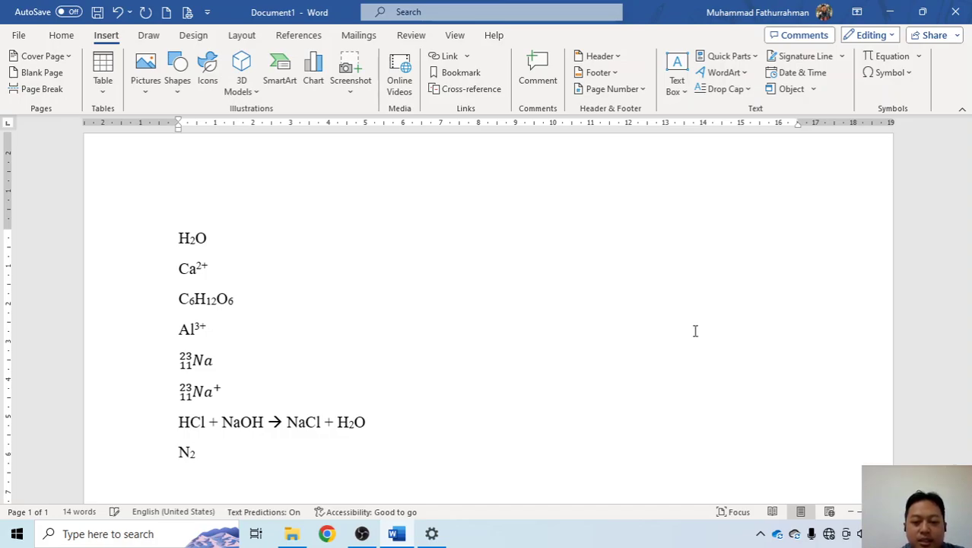
type("+ H")
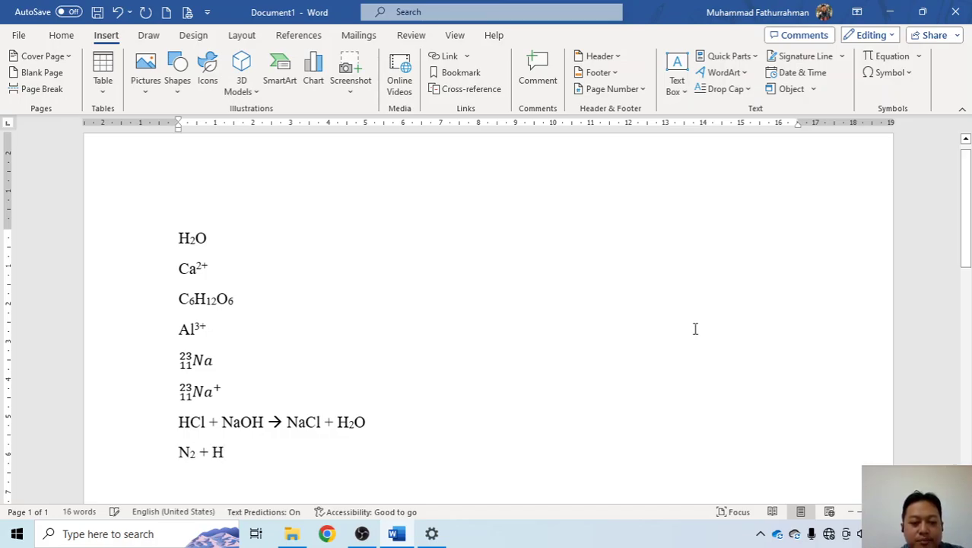
key("ctrl+equal")
type("2")
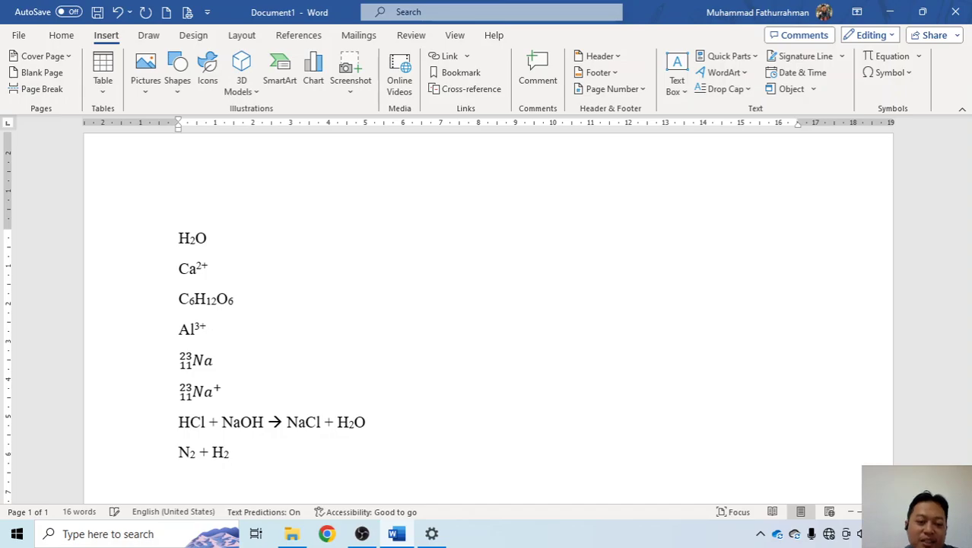
key("ctrl+equal")
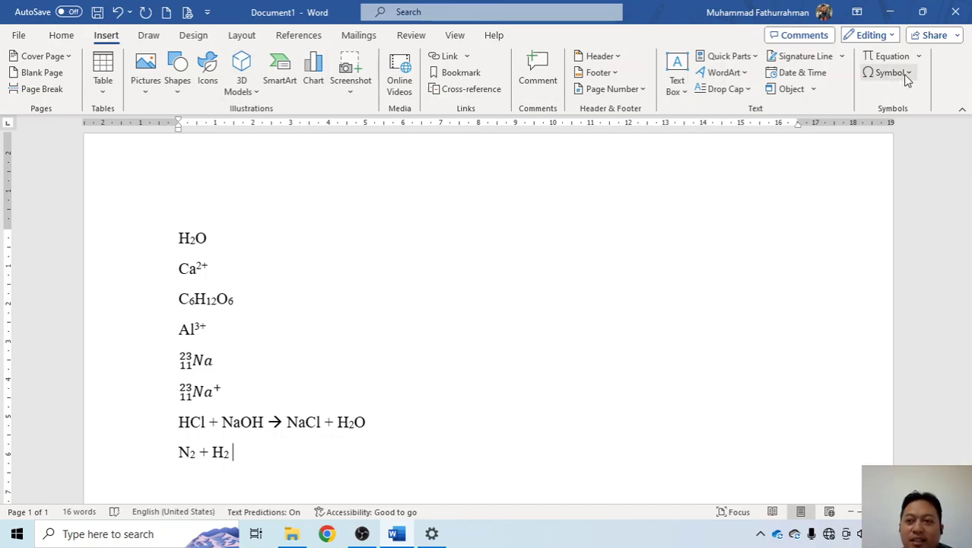
Step: Insert an equation holding the ⇌ harpoon arrow from the Arrows symbols after N₂ + H₂
left_click(888, 56)
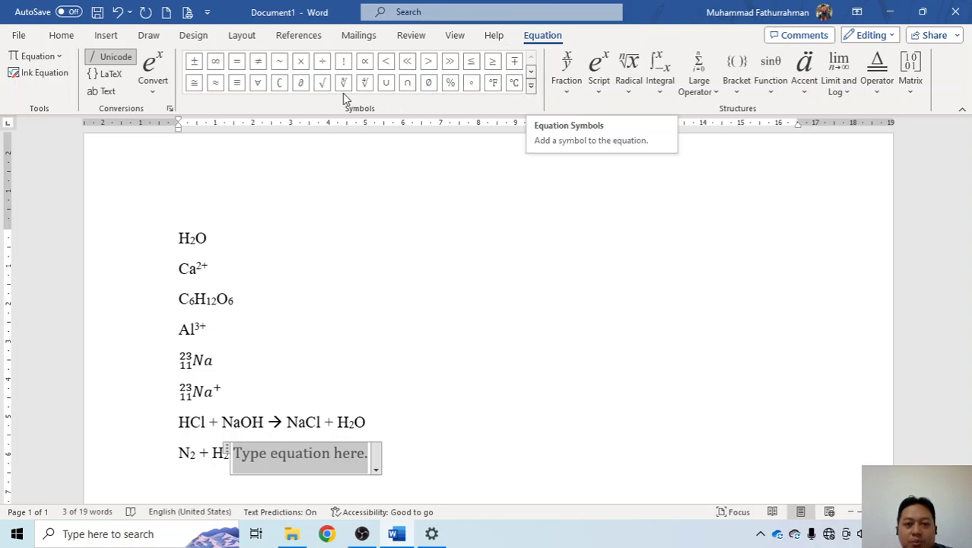
left_click(531, 87)
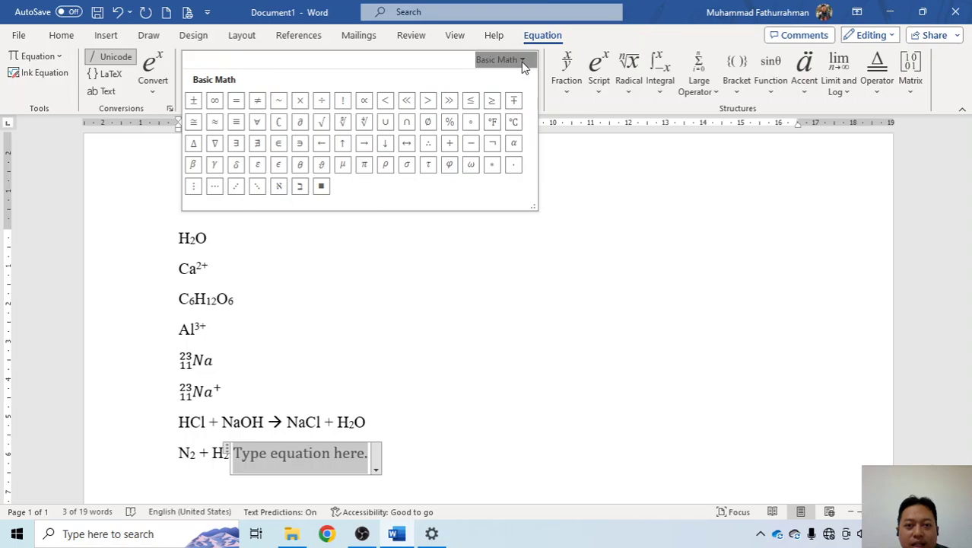
left_click(521, 61)
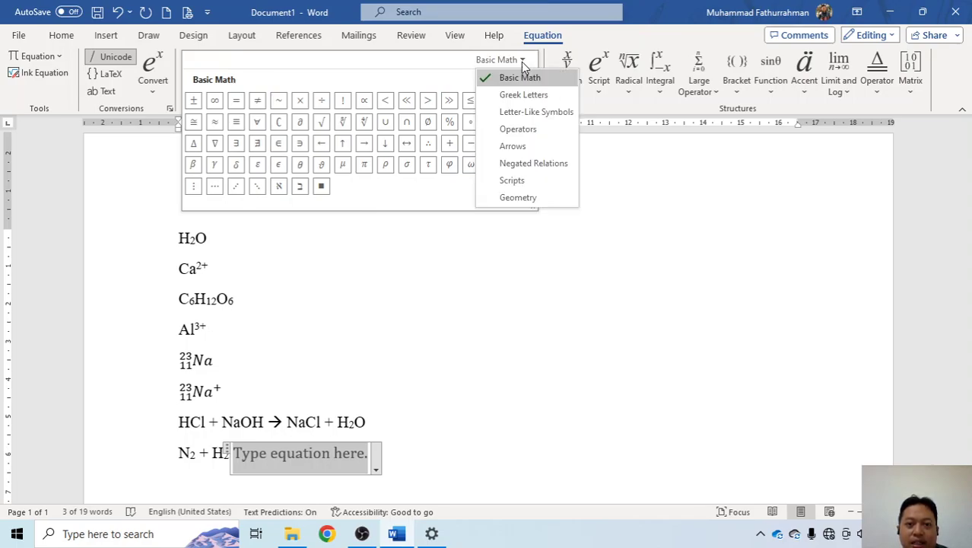
left_click(512, 148)
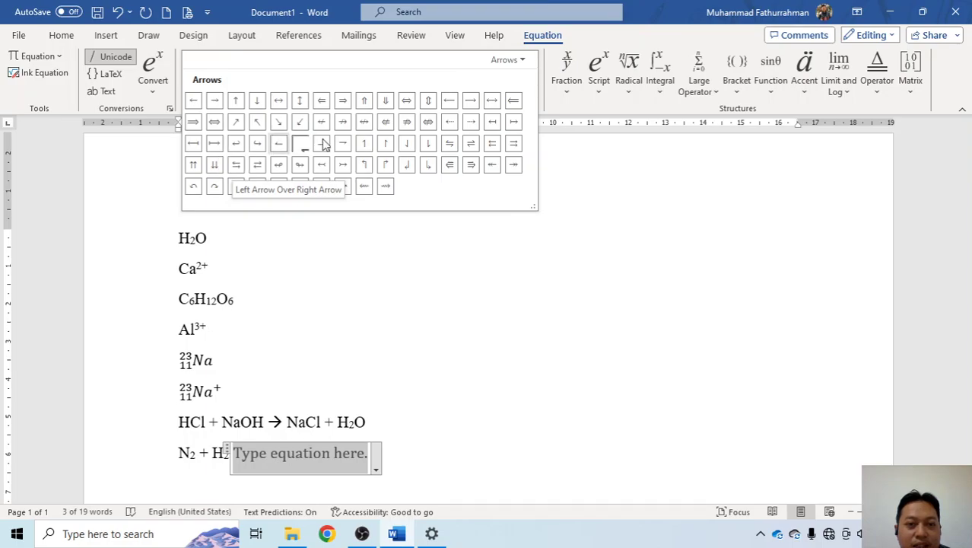
left_click(471, 142)
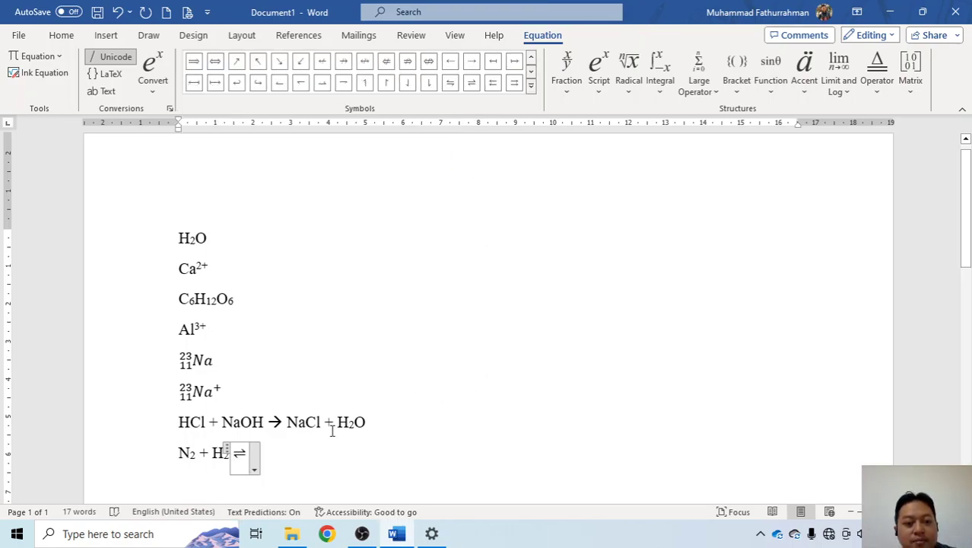
left_click(310, 459)
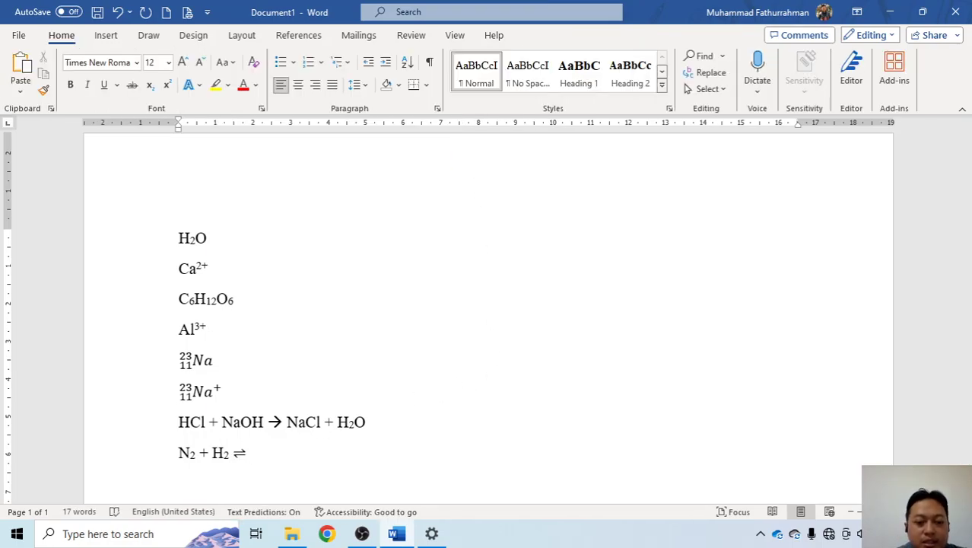
Step: Type NH₃ after the arrow, with the 3 as subscript, then return to normal text
type("NH")
key("ctrl+equal")
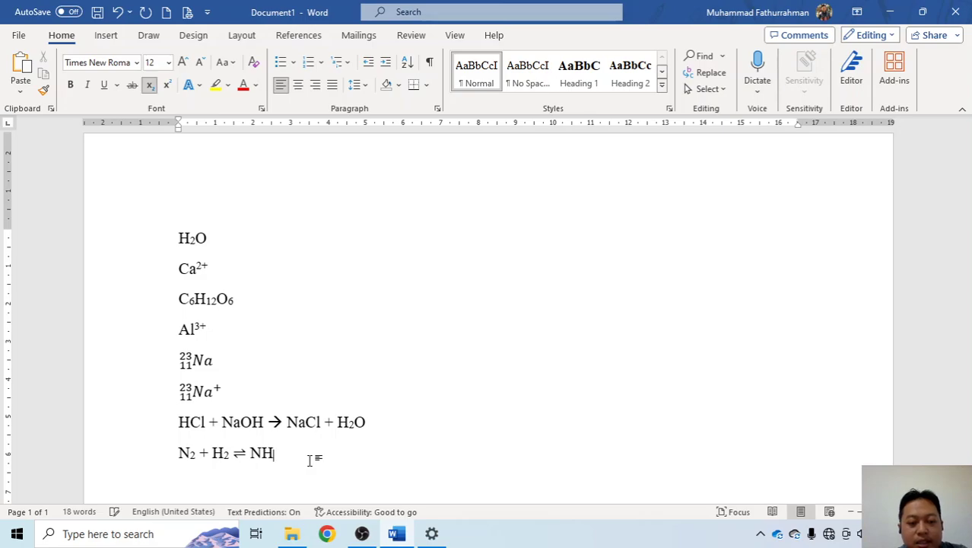
type("3")
key("ctrl+equal")
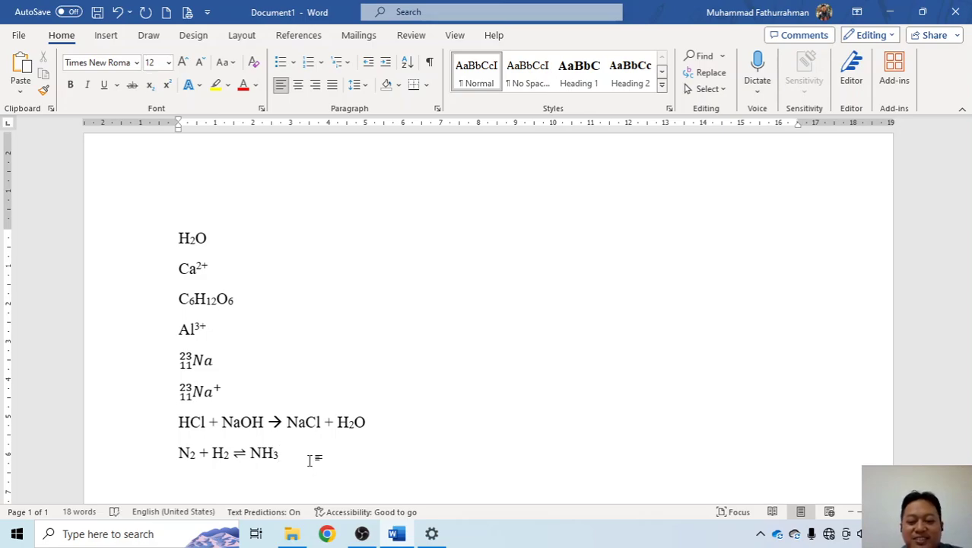